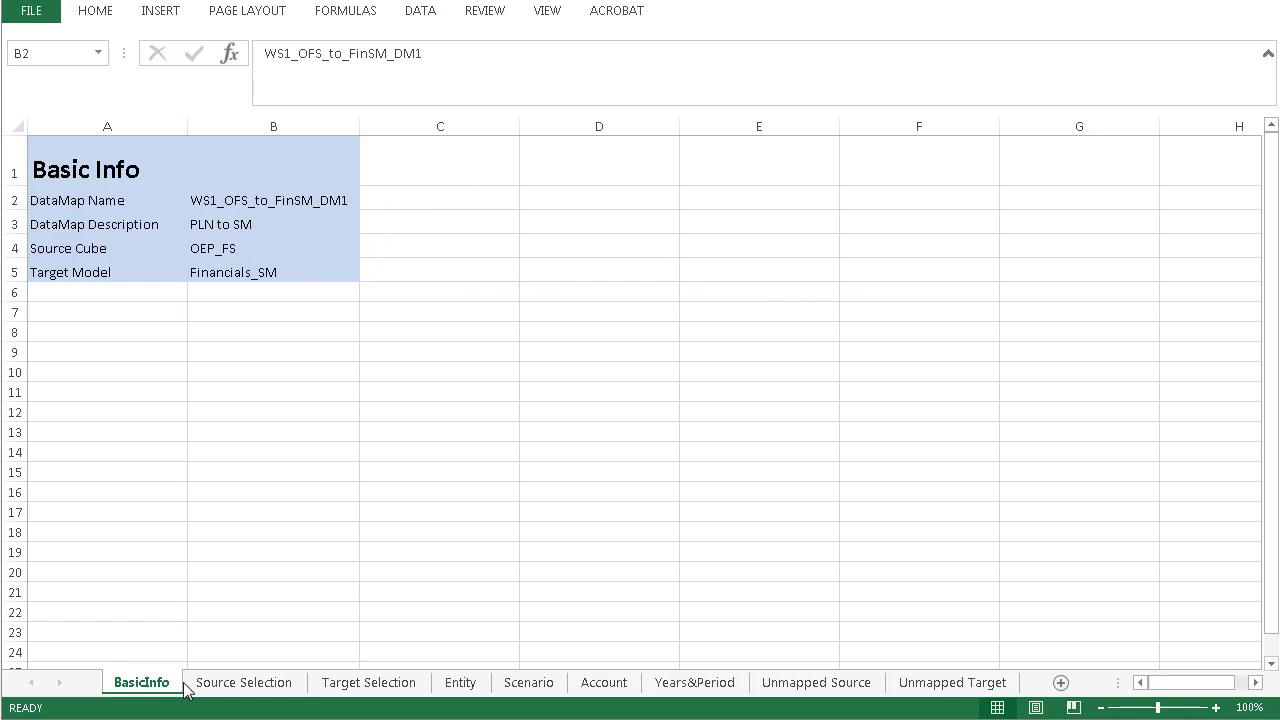
Review each workbook sheet, Source Selection through Unmapped Target, ending on Years&Period (FY15 Jan to 2015).
{"action": "left_click", "coordinate": [300, 684]}
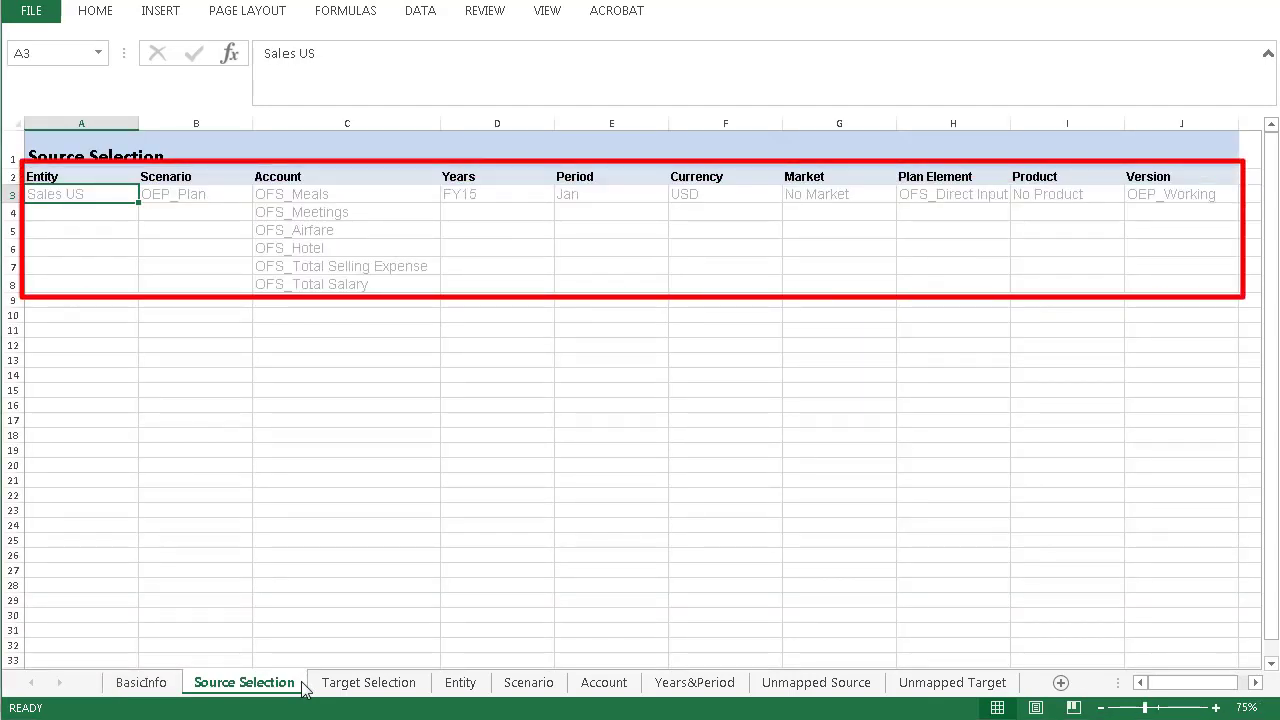
{"action": "left_click", "coordinate": [423, 686]}
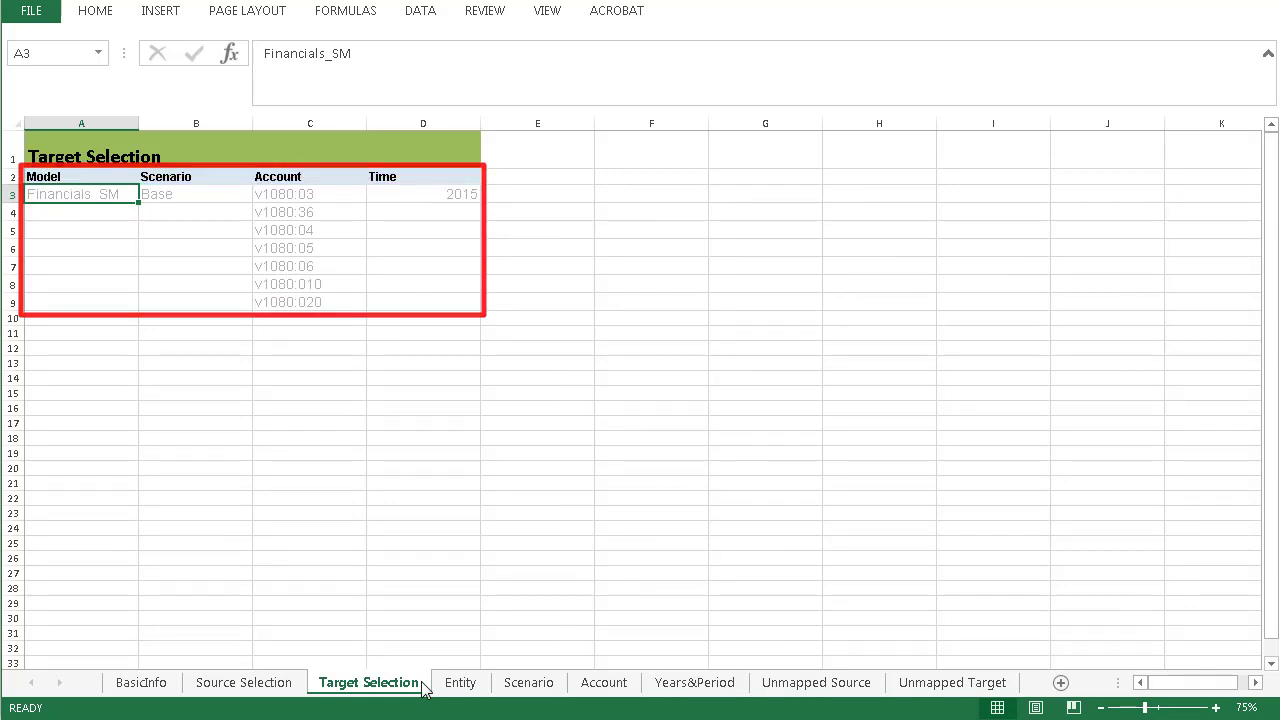
{"action": "left_click", "coordinate": [489, 690]}
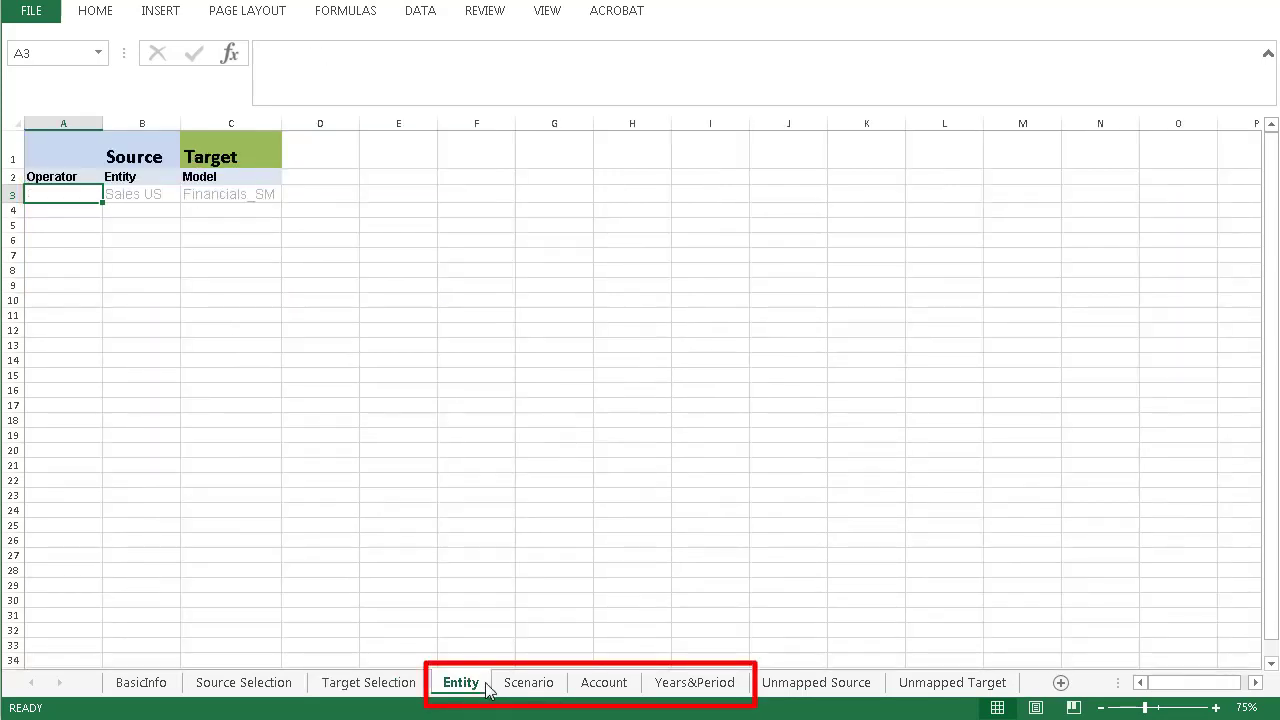
{"action": "left_click", "coordinate": [548, 688]}
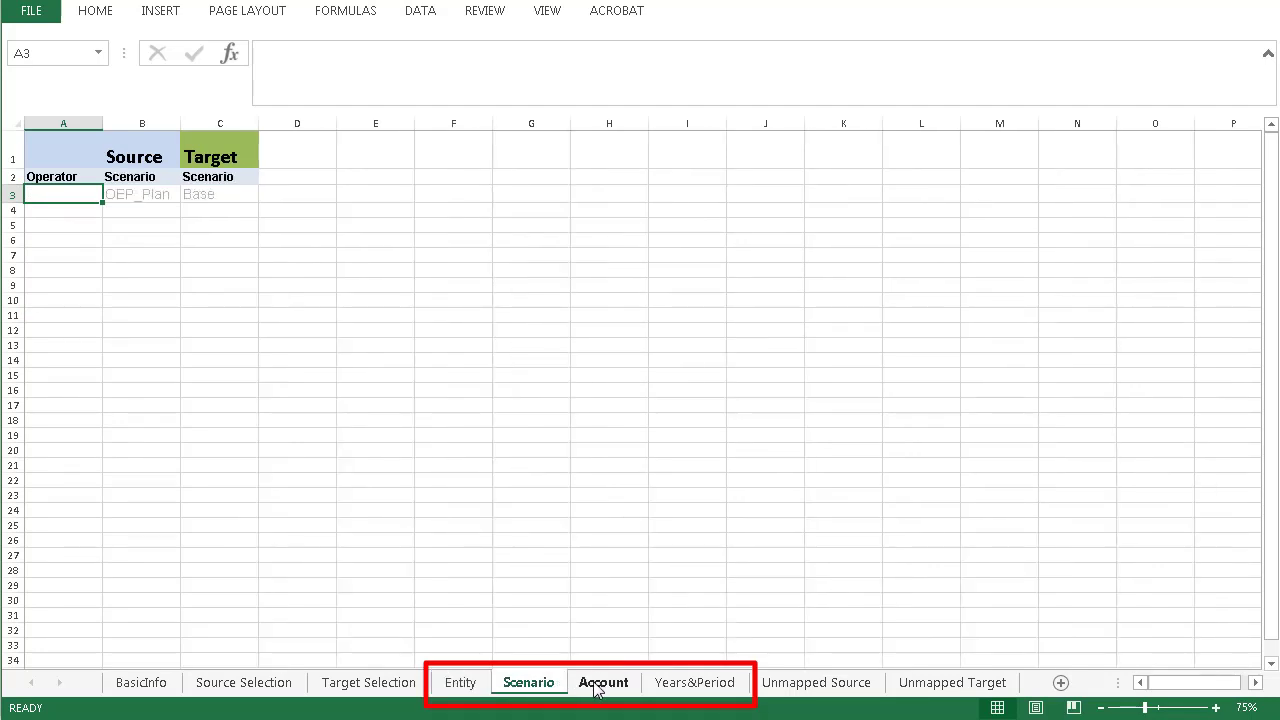
{"action": "left_click", "coordinate": [623, 688]}
{"action": "left_click", "coordinate": [738, 688]}
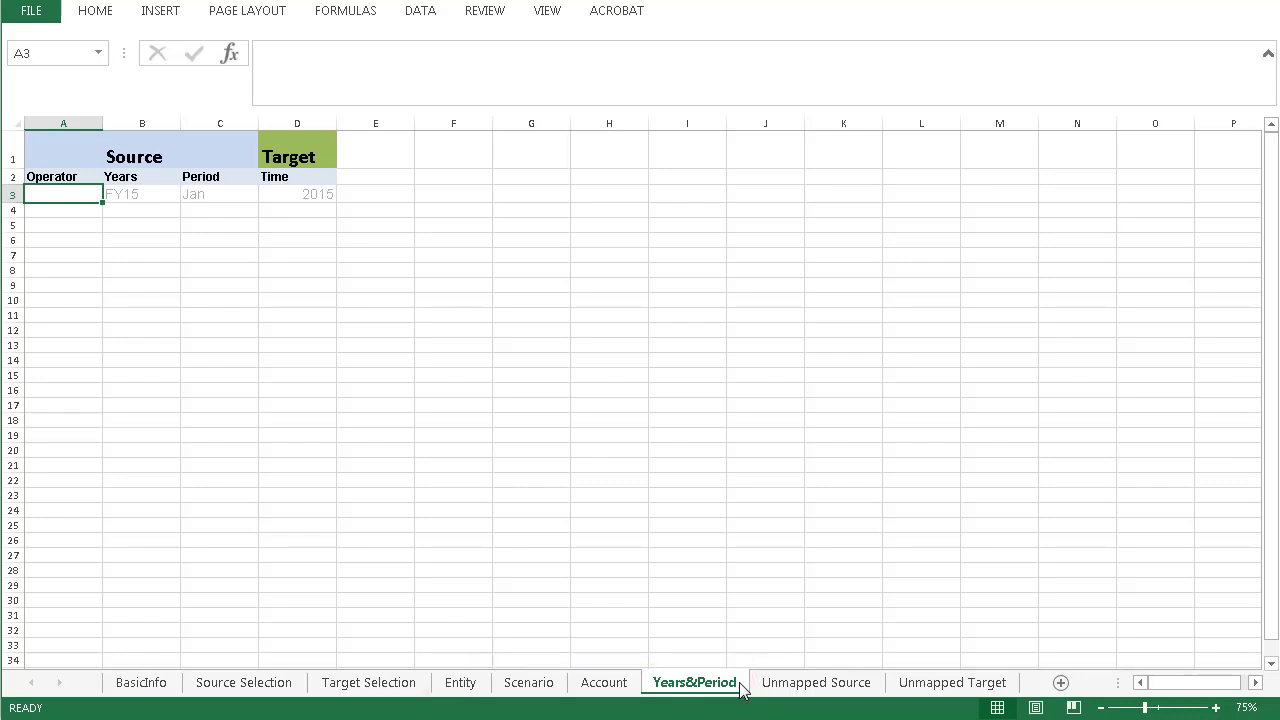
{"action": "left_click", "coordinate": [877, 686]}
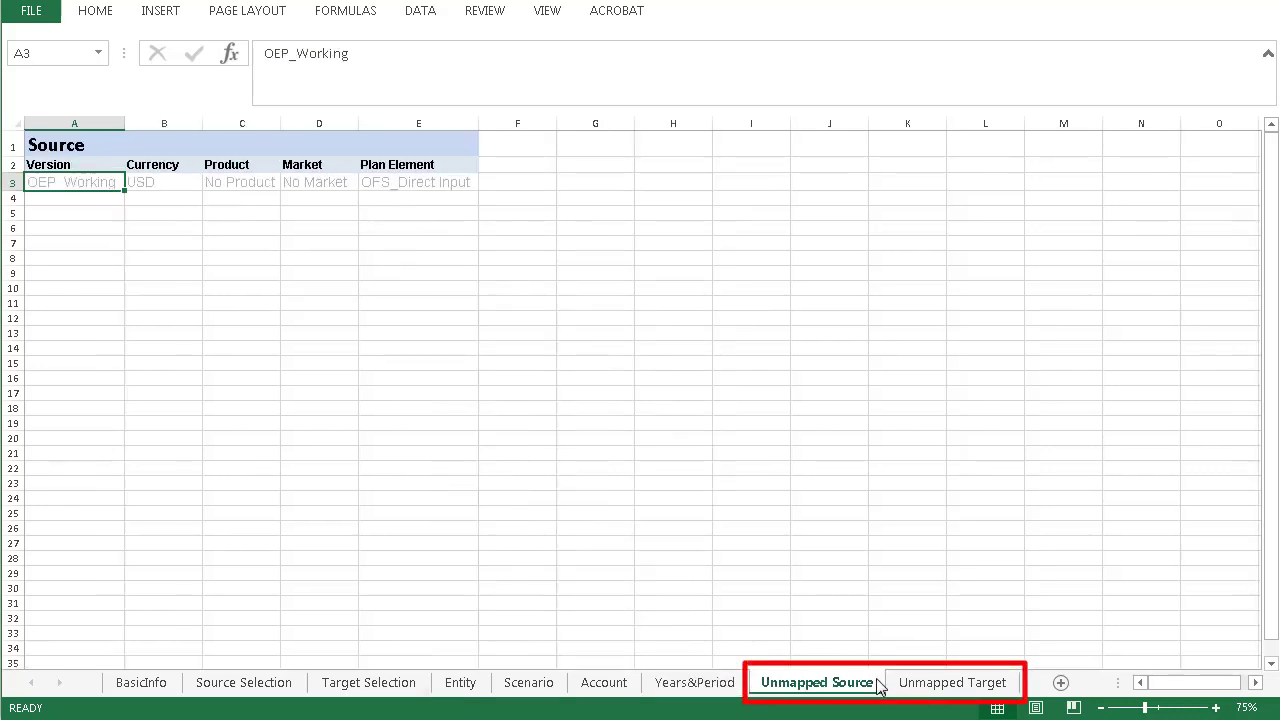
{"action": "left_click", "coordinate": [1010, 685]}
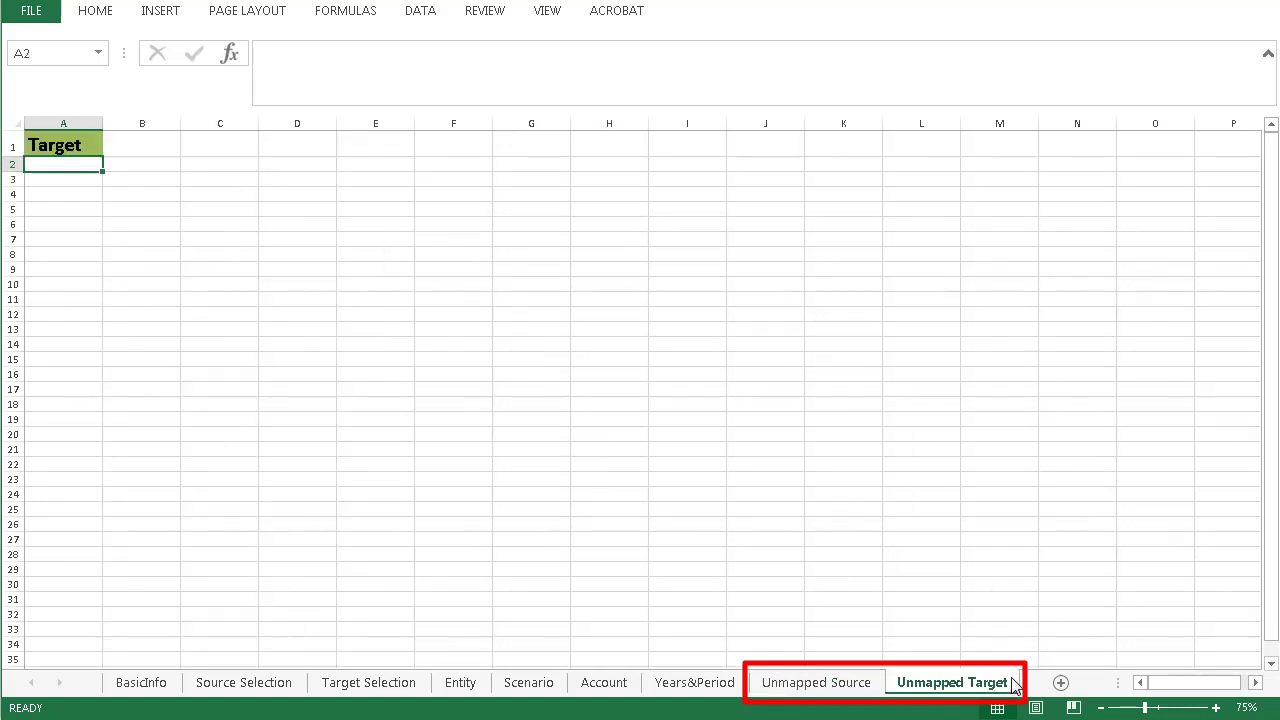
{"action": "left_click", "coordinate": [741, 686]}
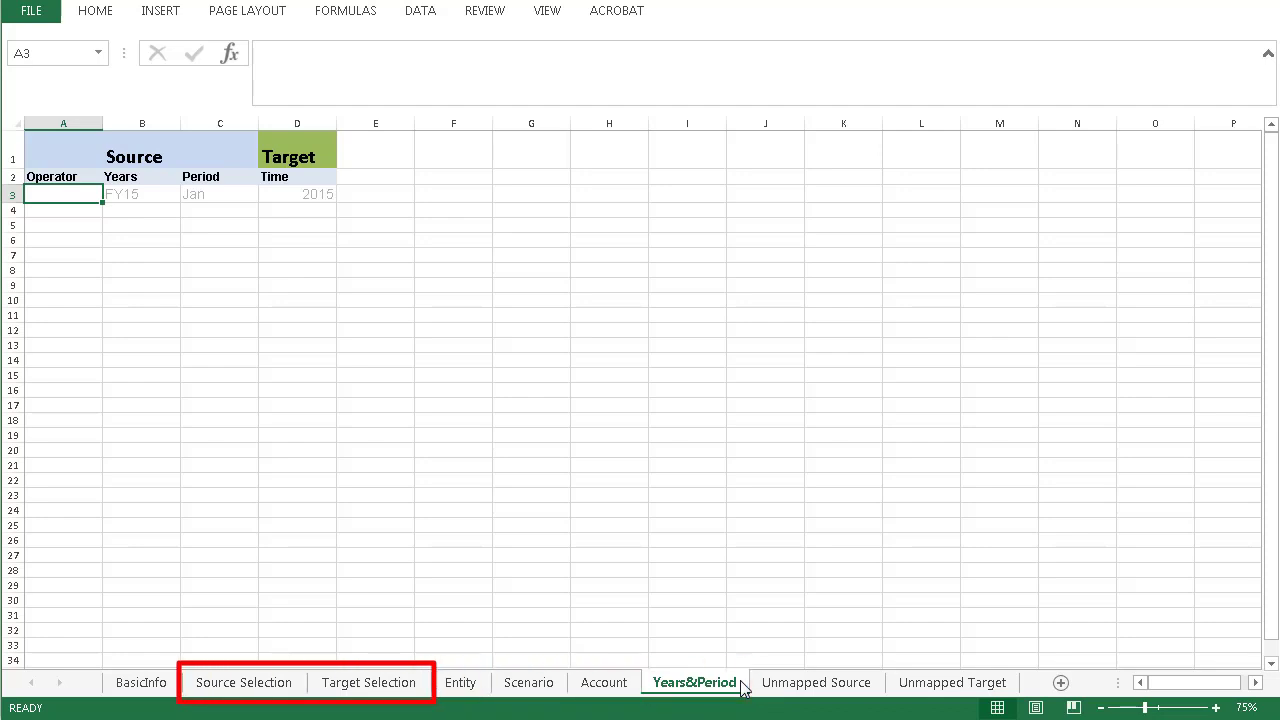
On Years&Period, change the source year to FY18, period to YearTotal, and target time to 2018.
{"action": "left_click", "coordinate": [154, 194]}
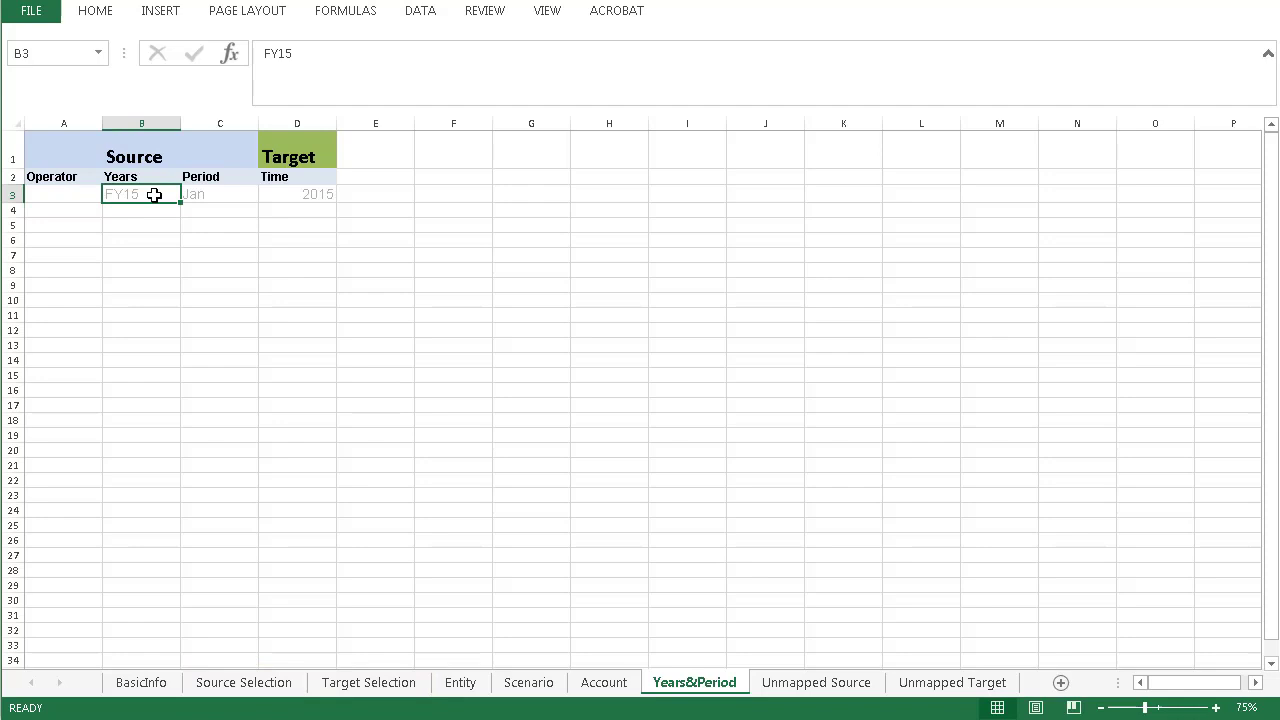
{"action": "double_click", "coordinate": [154, 194]}
{"action": "key", "text": "BackSpace"}
{"action": "type", "text": "8"}
{"action": "key", "text": "Tab"}
{"action": "key", "text": "Tab"}
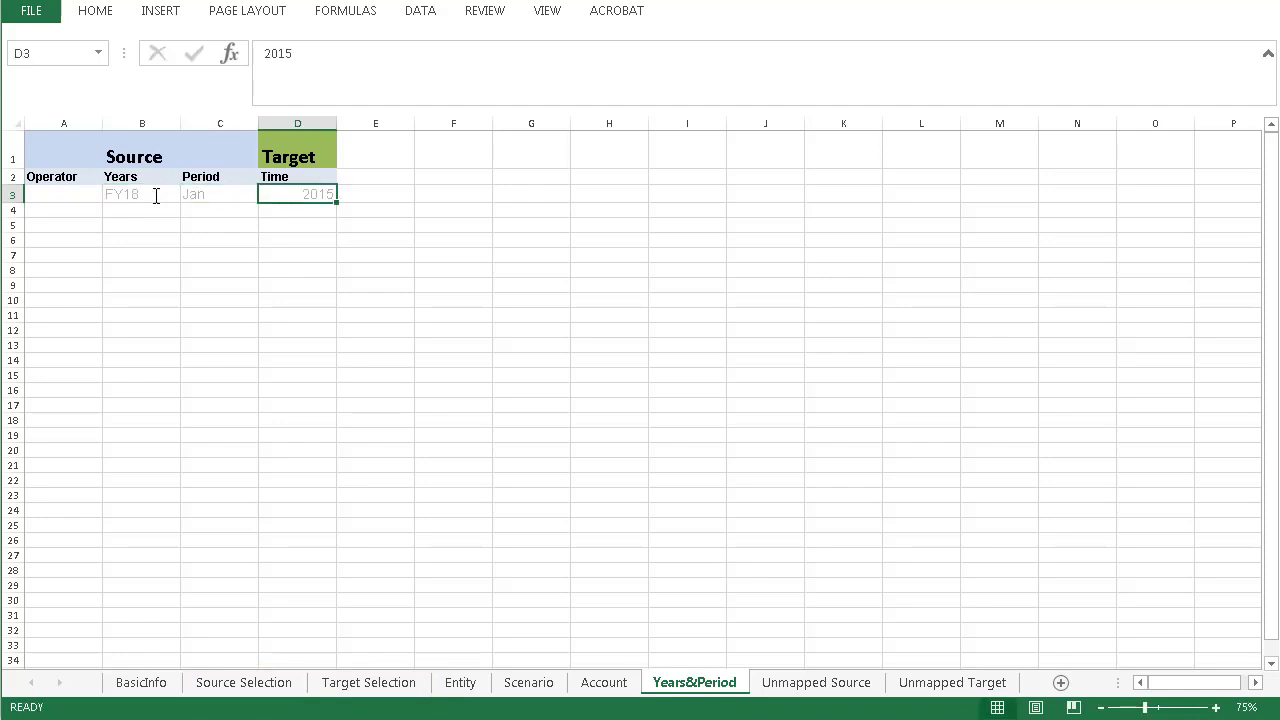
{"action": "double_click", "coordinate": [330, 194]}
{"action": "key", "text": "BackSpace"}
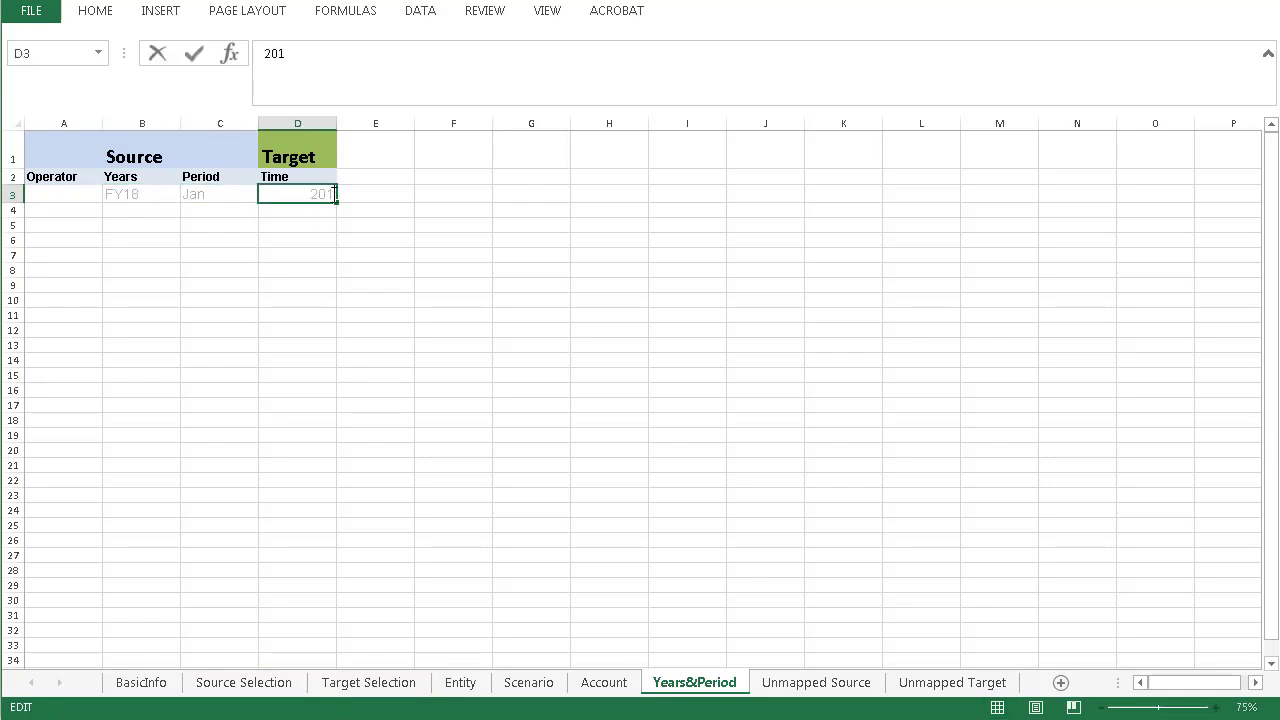
{"action": "type", "text": "8"}
{"action": "left_click", "coordinate": [195, 194]}
{"action": "double_click", "coordinate": [195, 194]}
{"action": "key", "text": "BackSpace"}
{"action": "key", "text": "BackSpace"}
{"action": "key", "text": "BackSpace"}
{"action": "type", "text": "Year"}
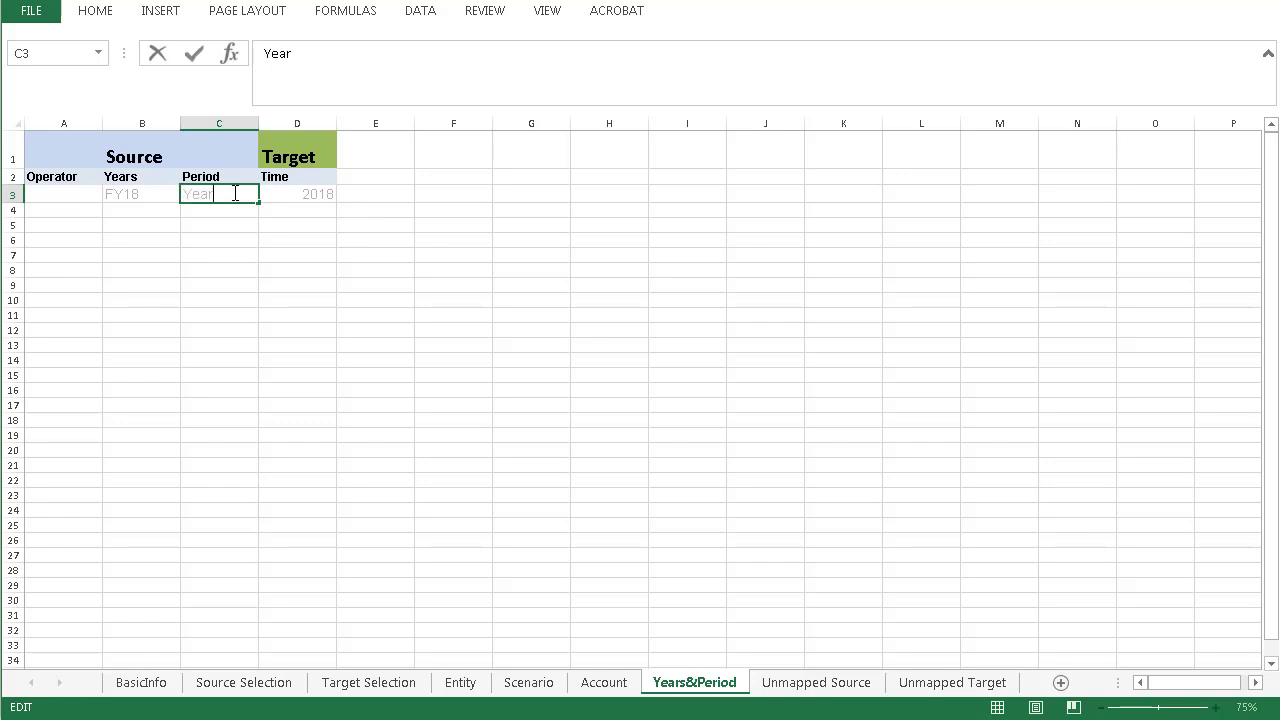
{"action": "type", "text": "To"}
{"action": "key", "text": "Tab"}
{"action": "key", "text": "Tab"}
On Source Selection, set Years D3 to FY18 and Period E3 to YearTotal.
{"action": "scroll", "coordinate": [323, 586], "scroll_direction": "down", "scroll_amount": 3}
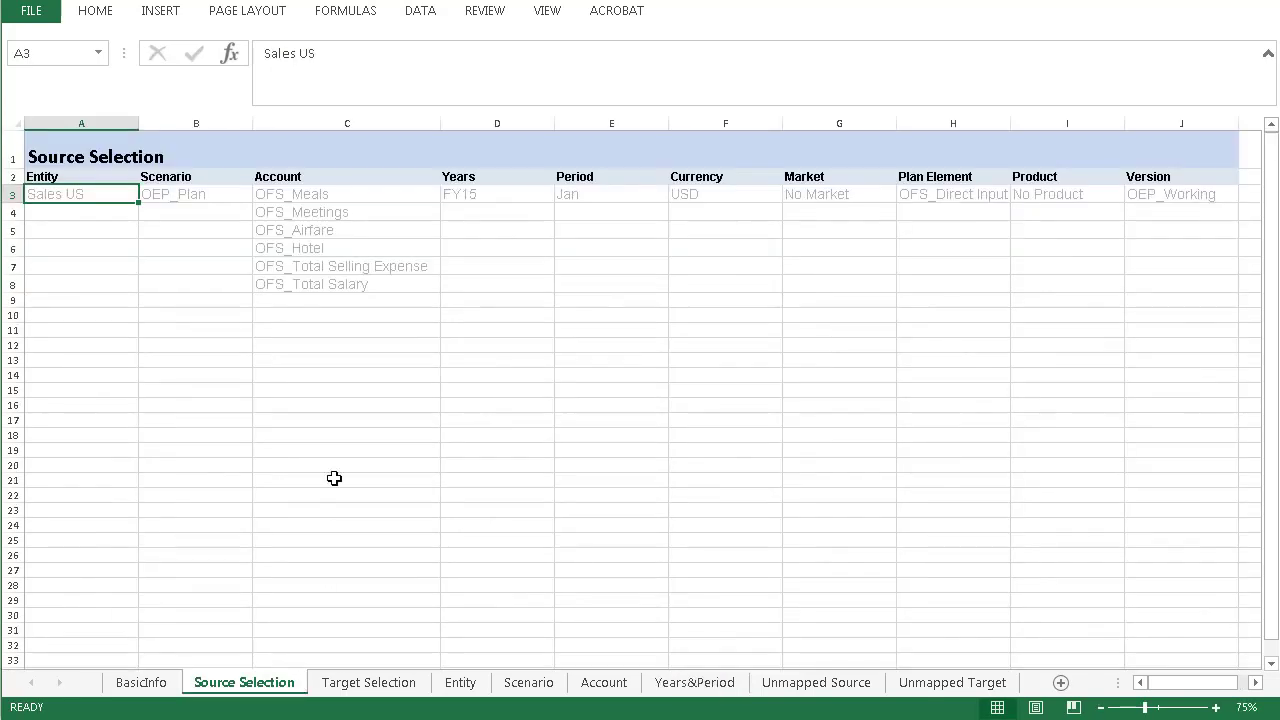
{"action": "double_click", "coordinate": [494, 193]}
{"action": "key", "text": "BackSpace"}
{"action": "type", "text": "8"}
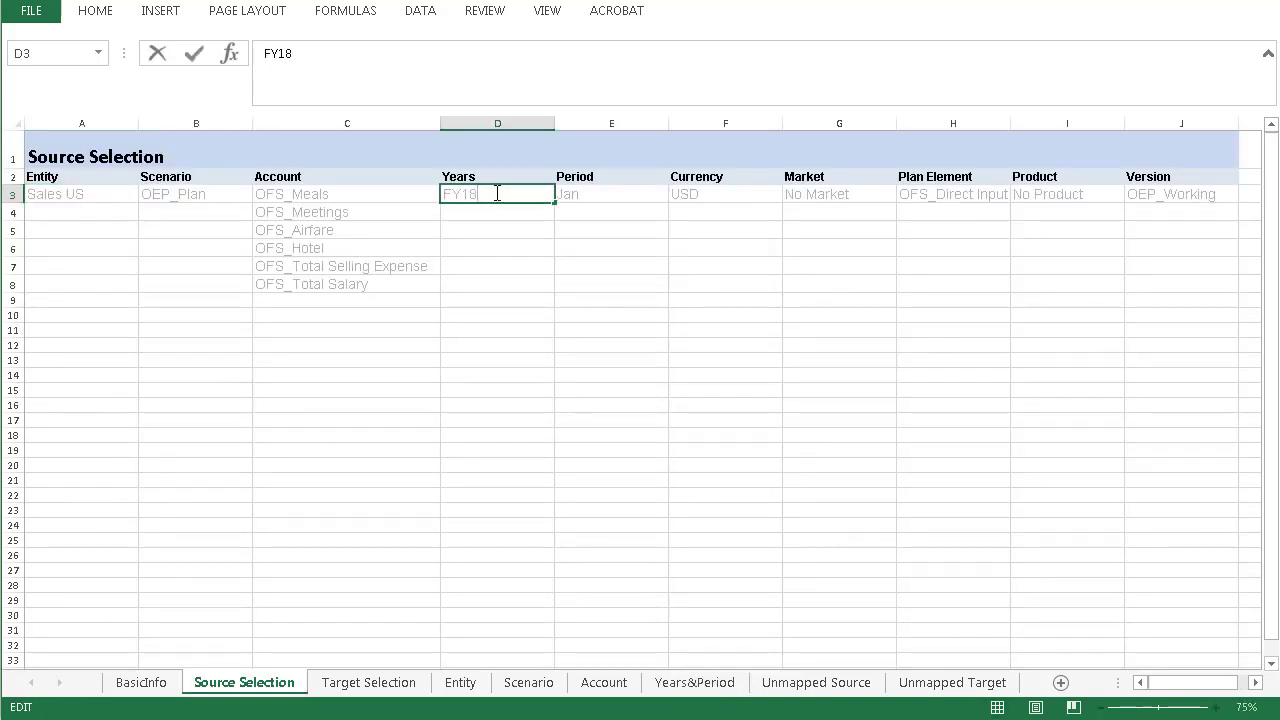
{"action": "left_click", "coordinate": [561, 193]}
{"action": "double_click", "coordinate": [561, 193]}
{"action": "type", "text": "Y"}
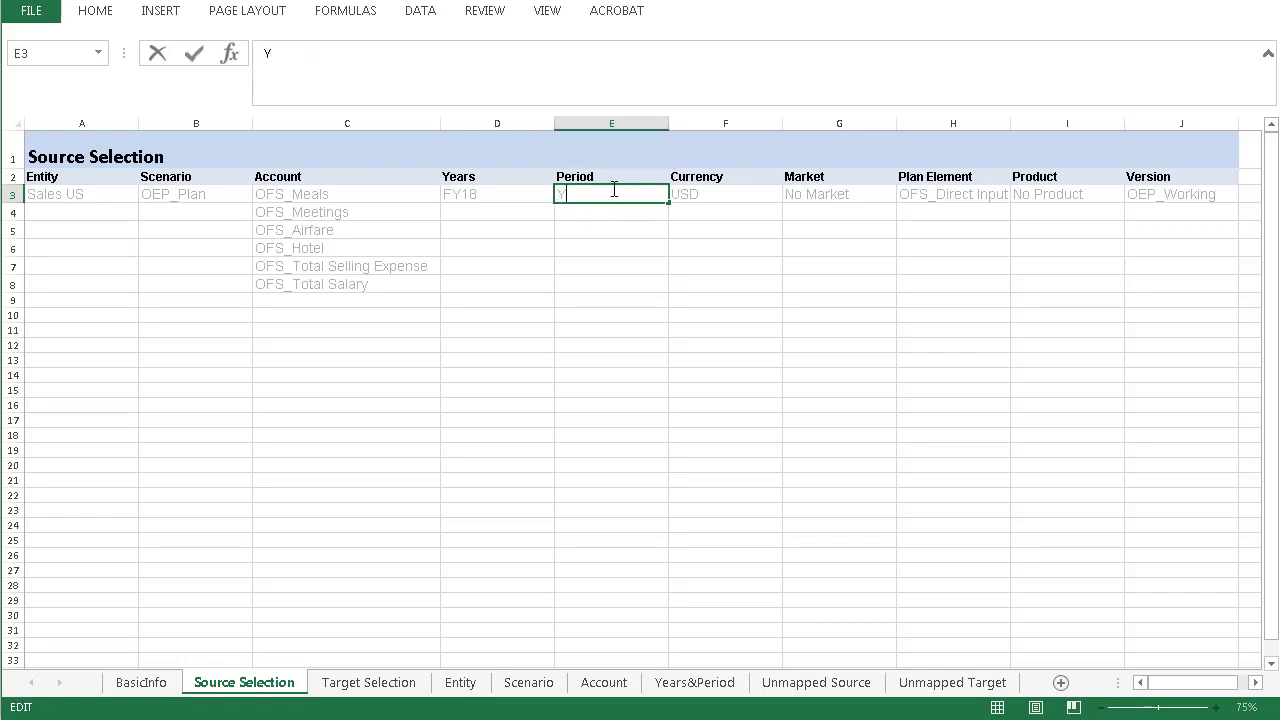
{"action": "type", "text": "earTotal"}
{"action": "key", "text": "Return"}
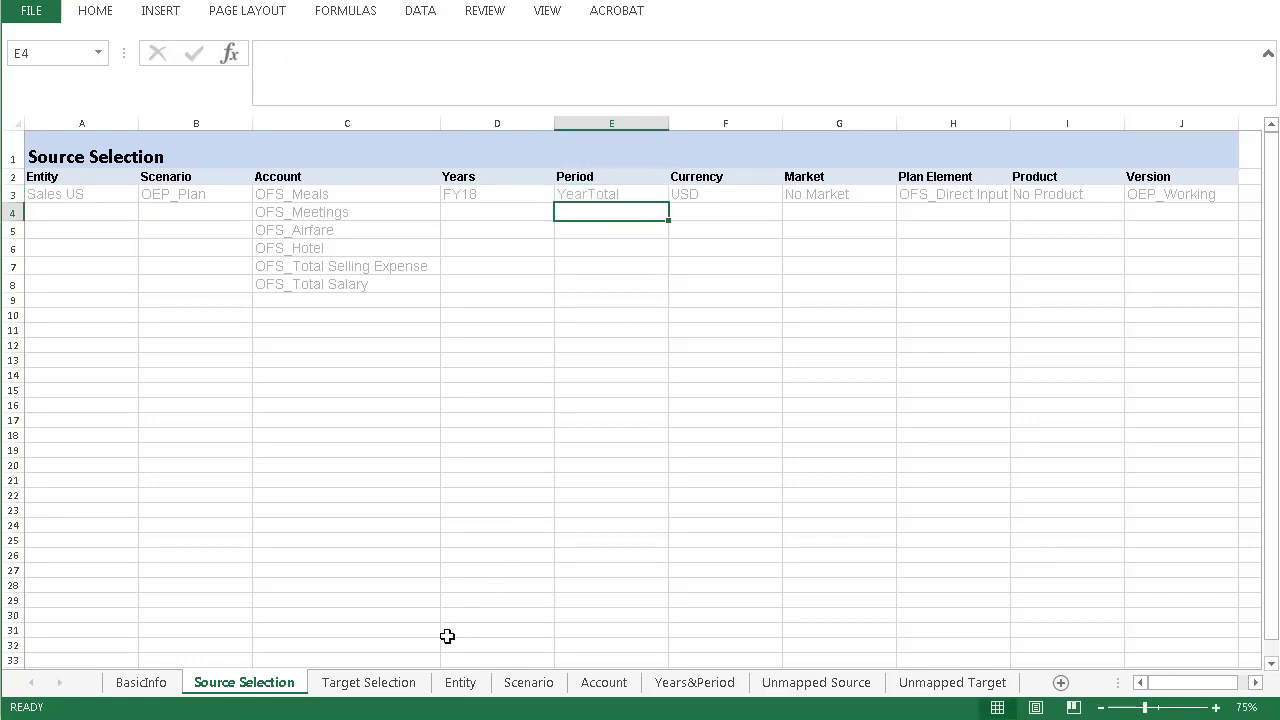
On Target Selection, keep the Time value in D3 at 2015.
{"action": "left_click", "coordinate": [380, 682]}
{"action": "double_click", "coordinate": [471, 197]}
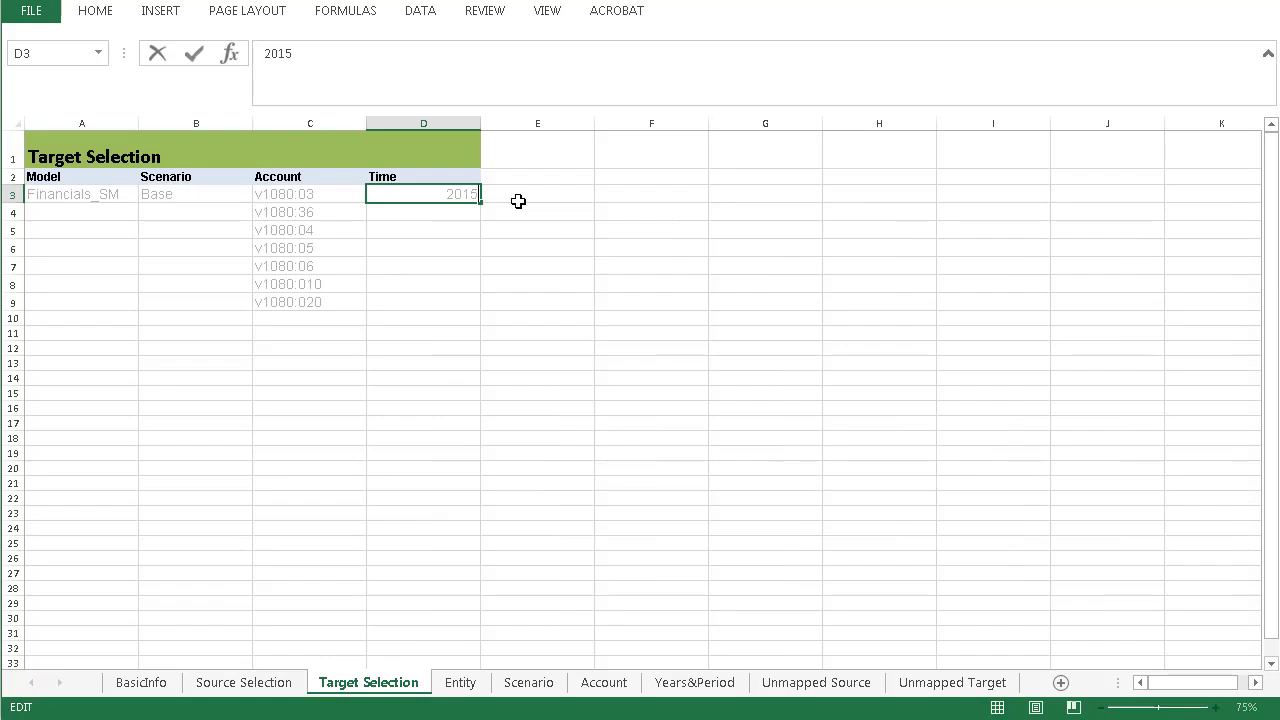
{"action": "key", "text": "BackSpace"}
{"action": "type", "text": "5"}
{"action": "left_click", "coordinate": [518, 201]}
Save the edited workbook and start a new data map from Data Exchange's Data Maps list.
{"action": "left_click", "coordinate": [31, 11]}
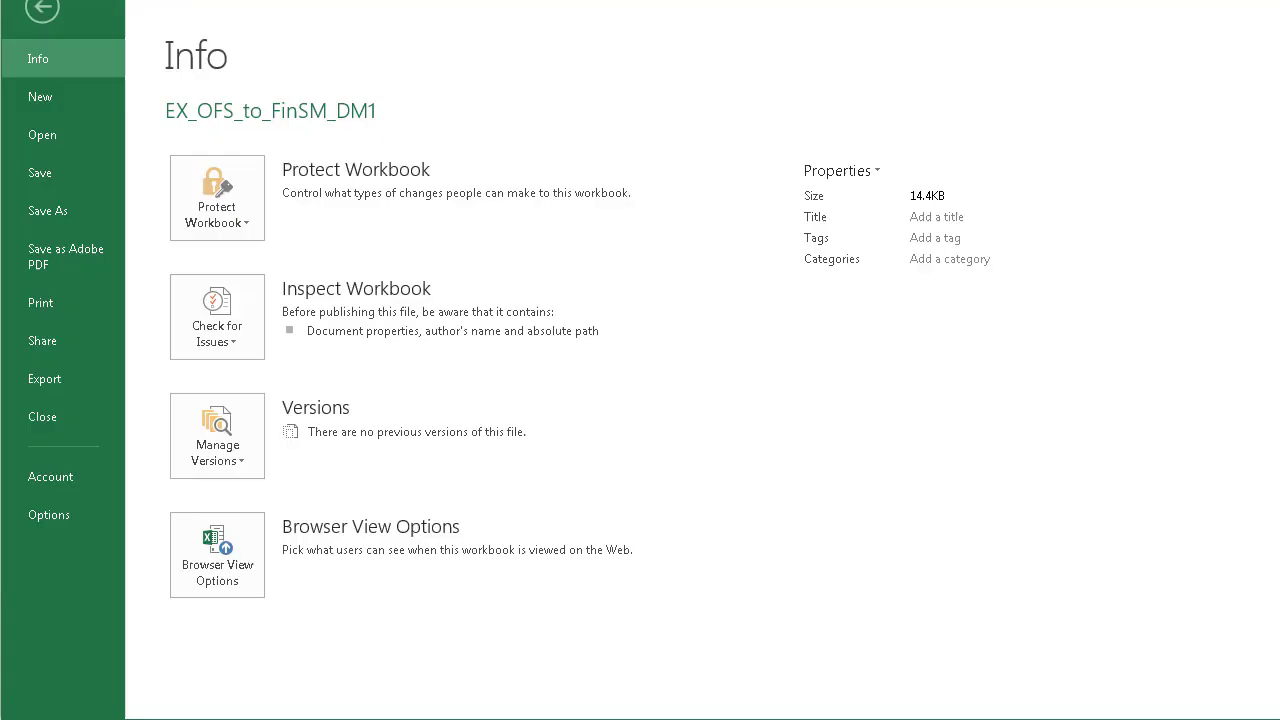
{"action": "left_click", "coordinate": [38, 173]}
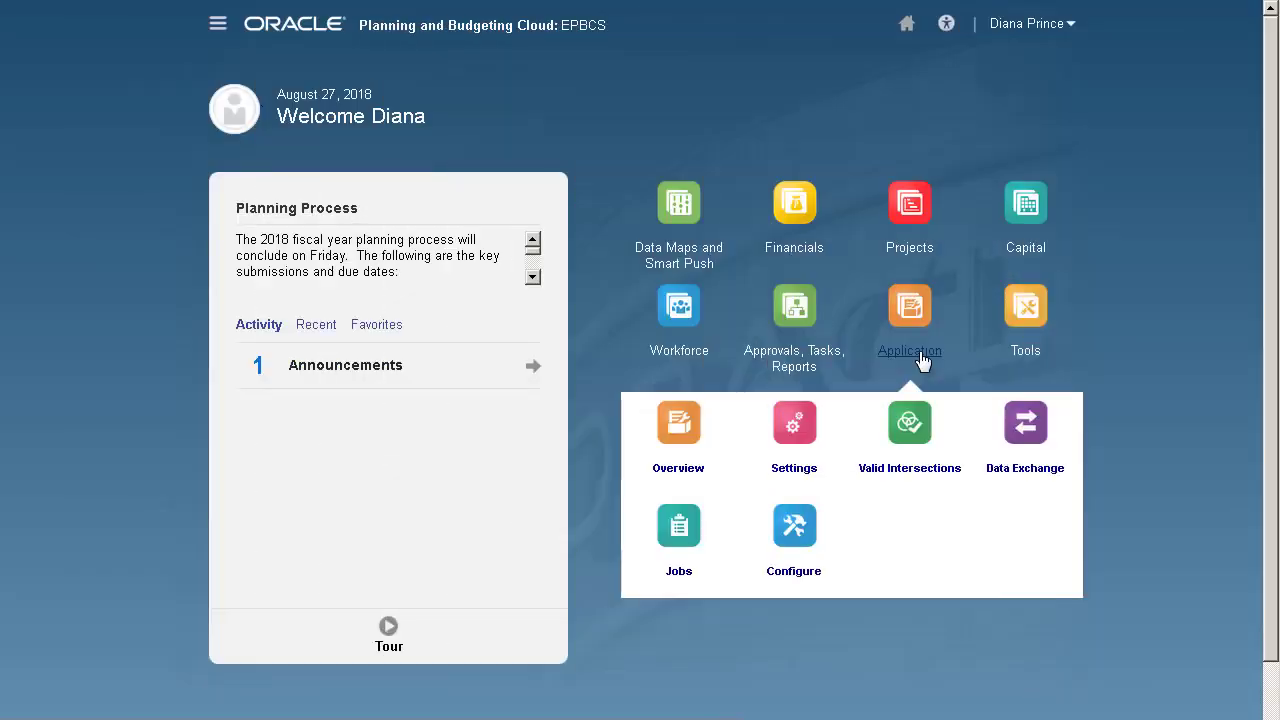
{"action": "left_click", "coordinate": [1025, 425]}
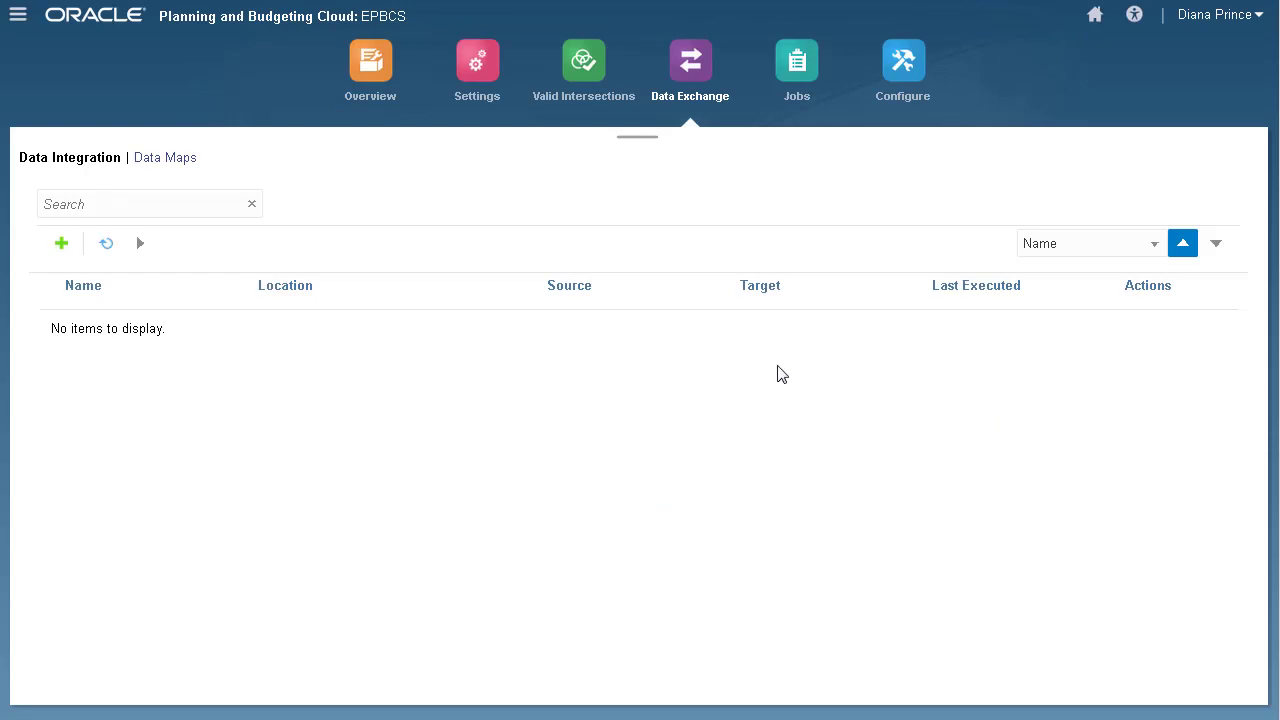
{"action": "left_click", "coordinate": [178, 162]}
{"action": "left_click", "coordinate": [1141, 192]}
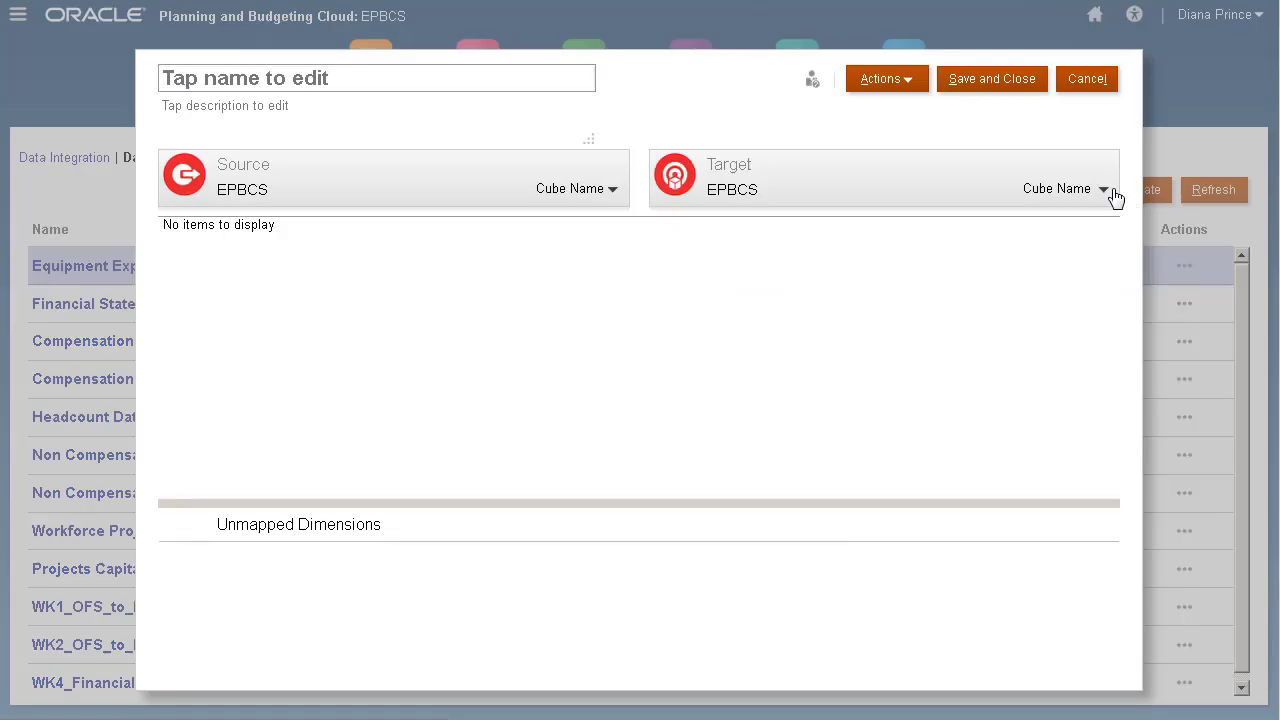
Import EX_OFS_to_FinSM_DM1.xlsx into the new data map.
{"action": "left_click", "coordinate": [896, 88]}
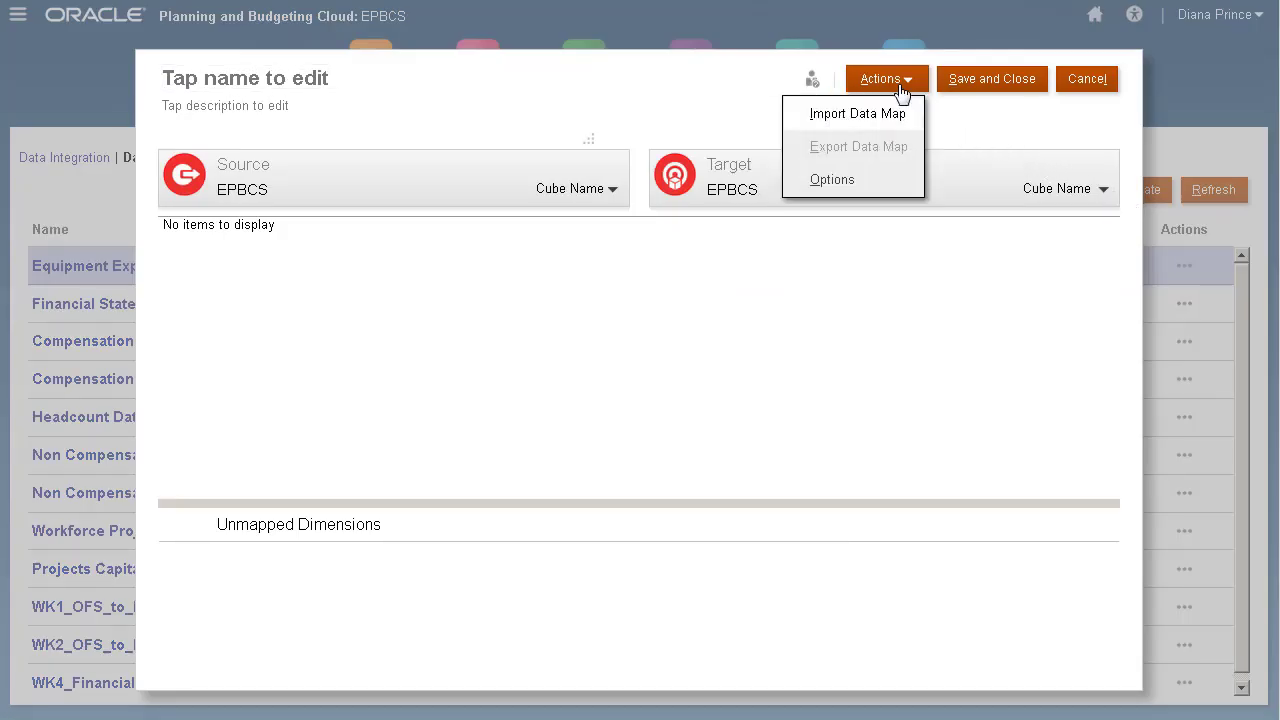
{"action": "left_click", "coordinate": [883, 116]}
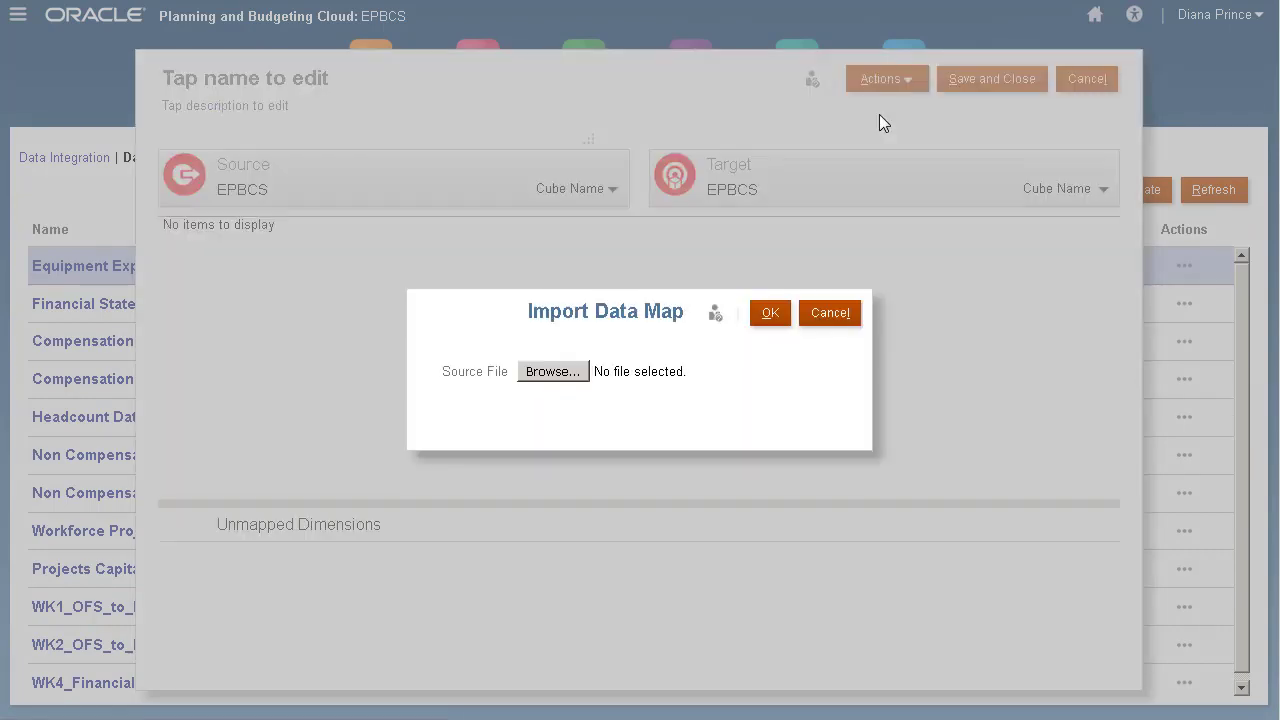
{"action": "left_click", "coordinate": [577, 371]}
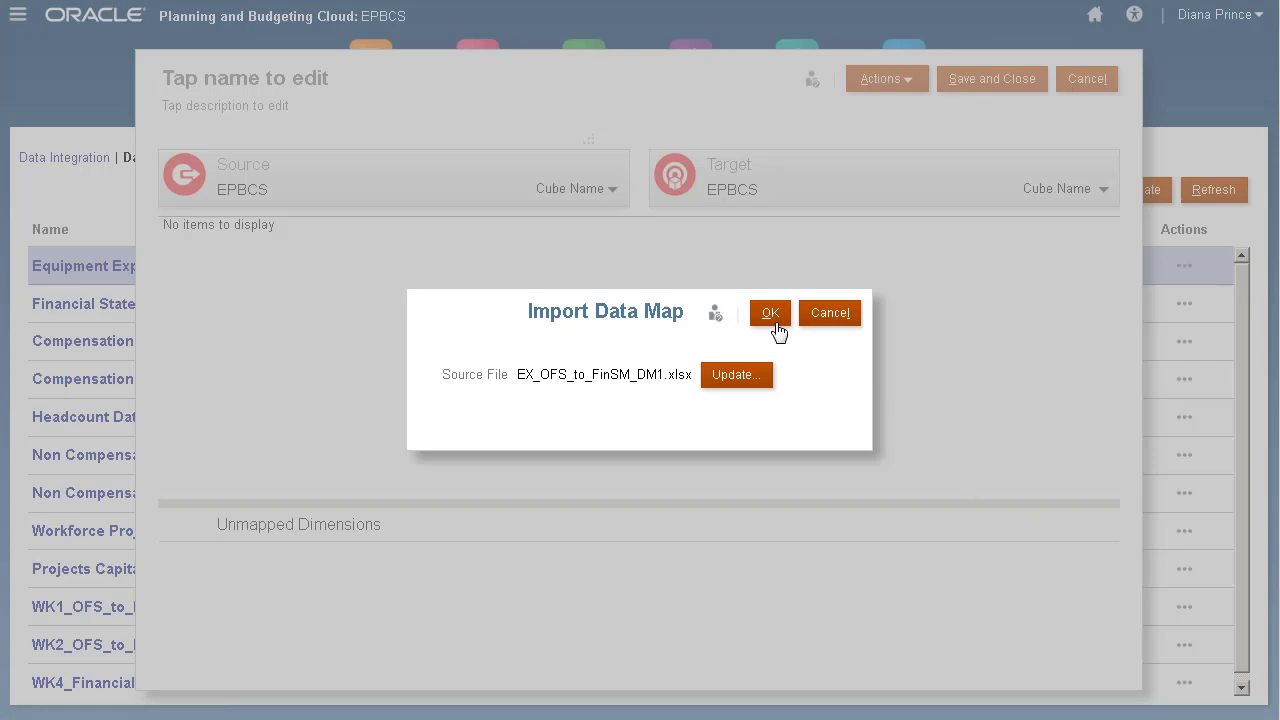
{"action": "left_click", "coordinate": [770, 314]}
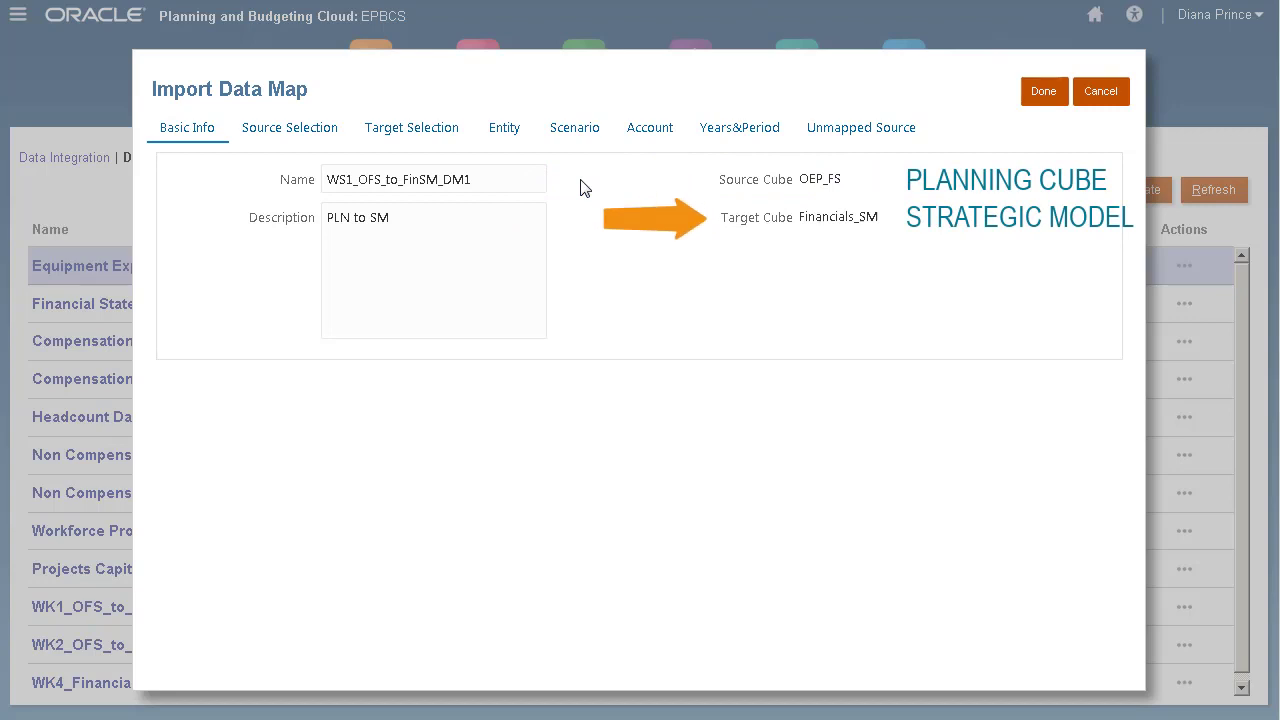
Review the imported source selections, their row actions, and the Financials_SM target selections (Base, 2018).
{"action": "left_click", "coordinate": [339, 137]}
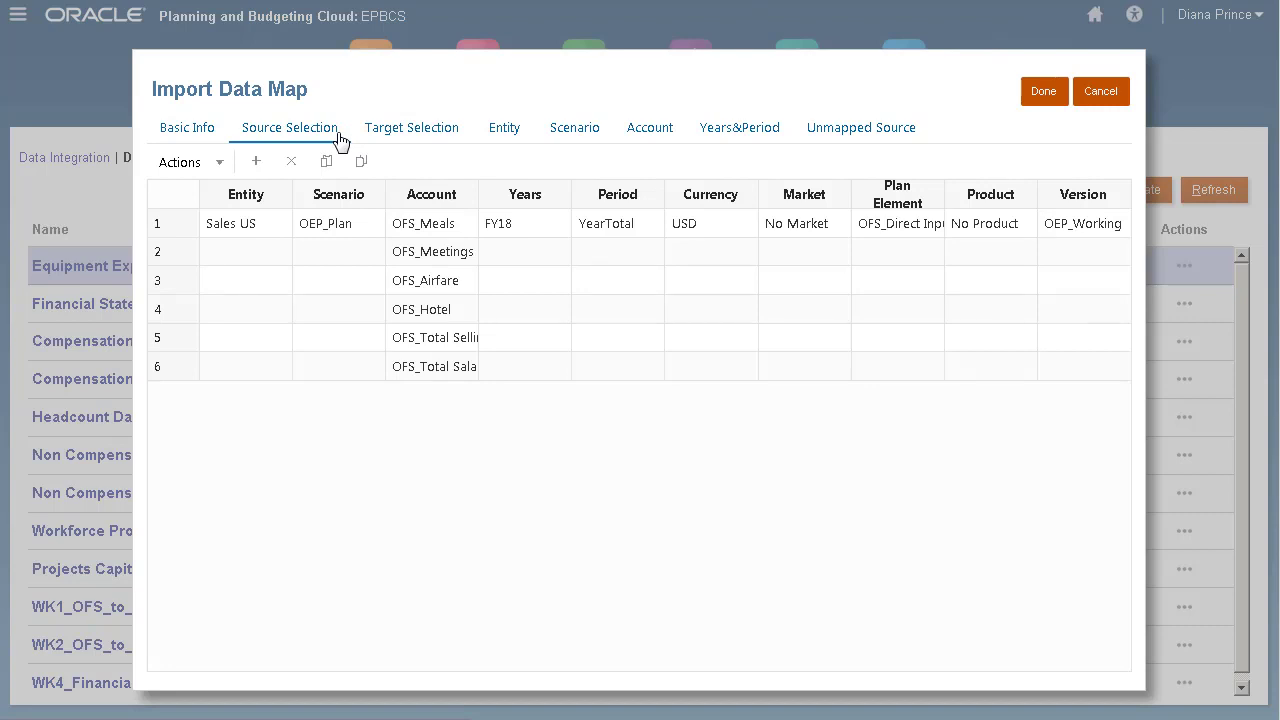
{"action": "left_click", "coordinate": [223, 167]}
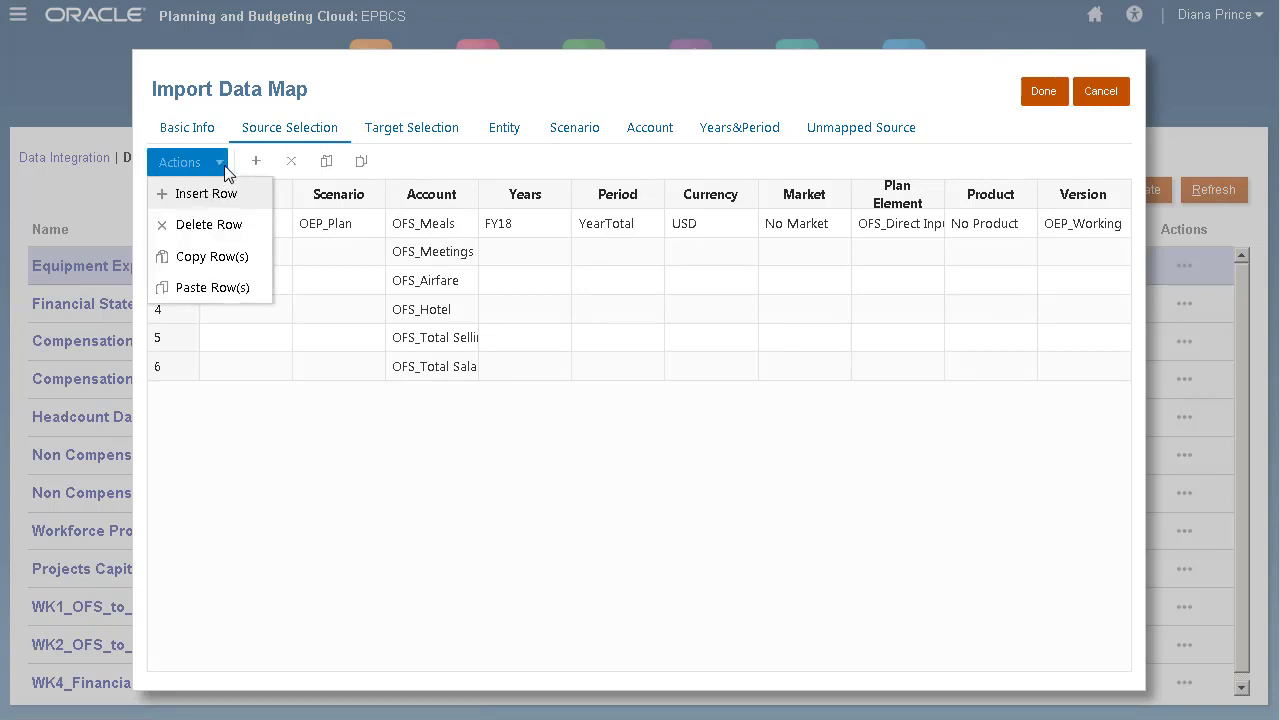
{"action": "left_click", "coordinate": [461, 144]}
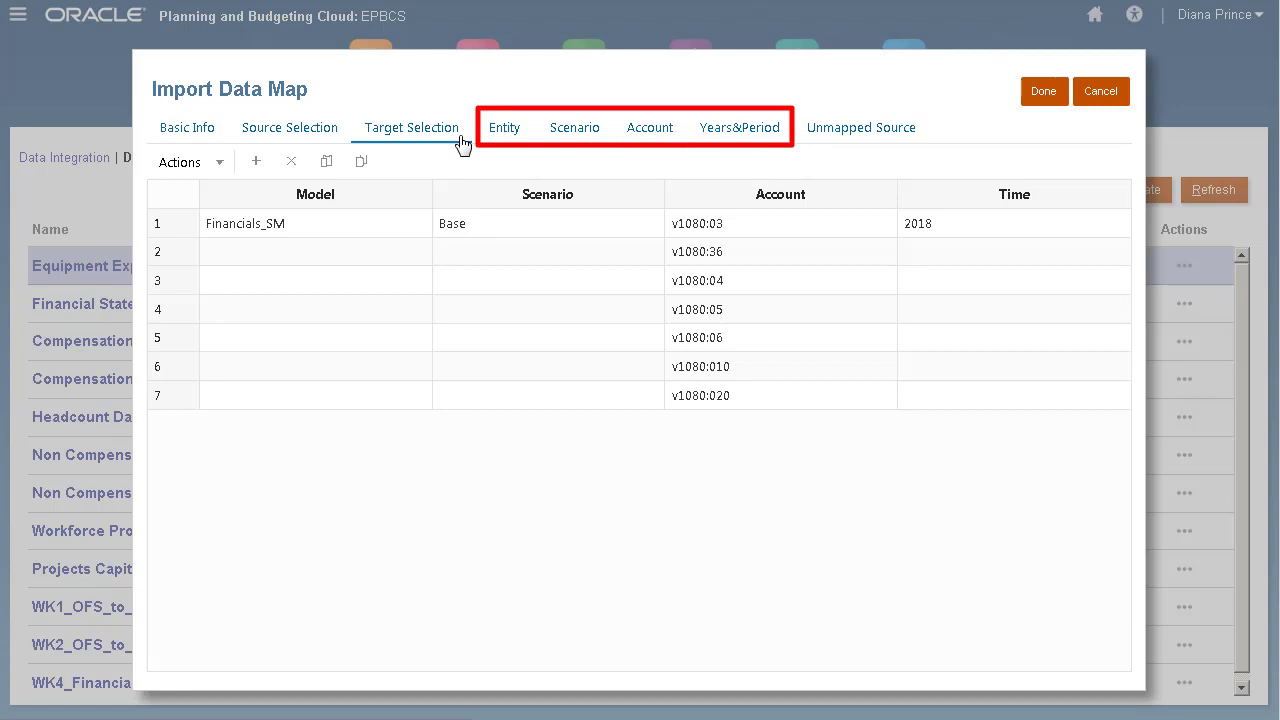
Review the imported Entity, Scenario, Account and Years&Period (FY18 YearTotal to 2018) mappings.
{"action": "left_click", "coordinate": [520, 137]}
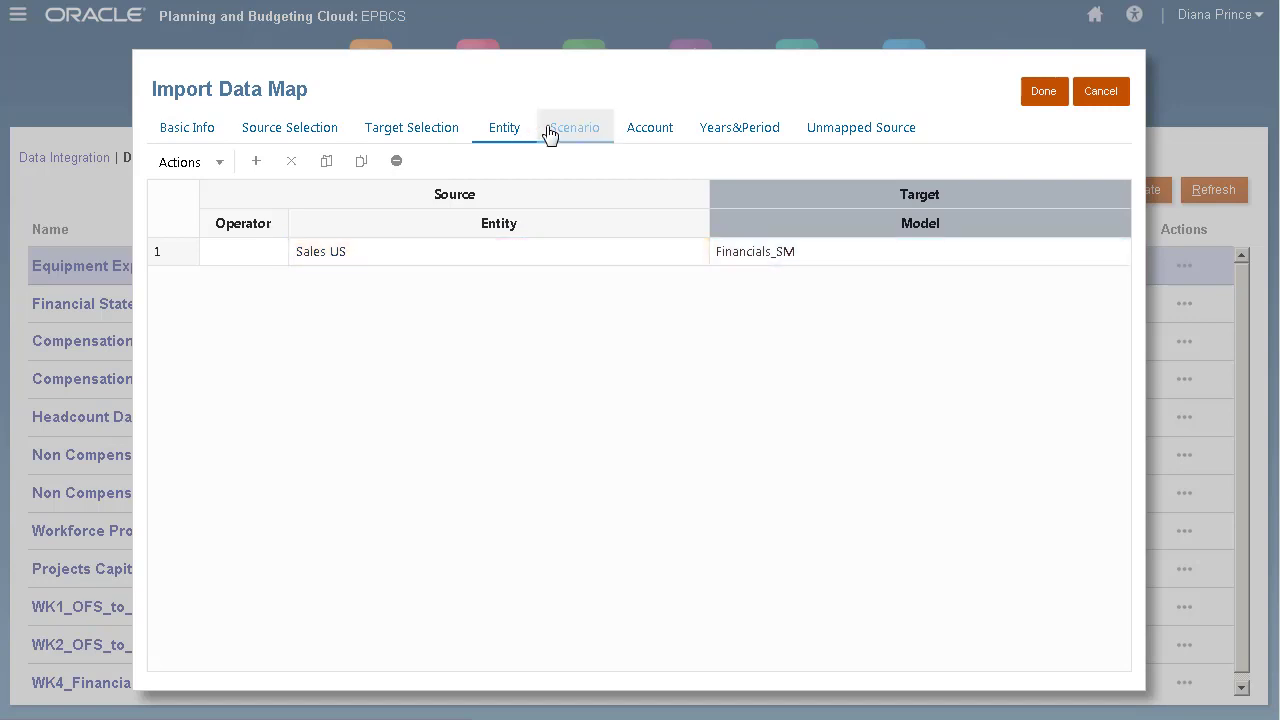
{"action": "left_click", "coordinate": [595, 137]}
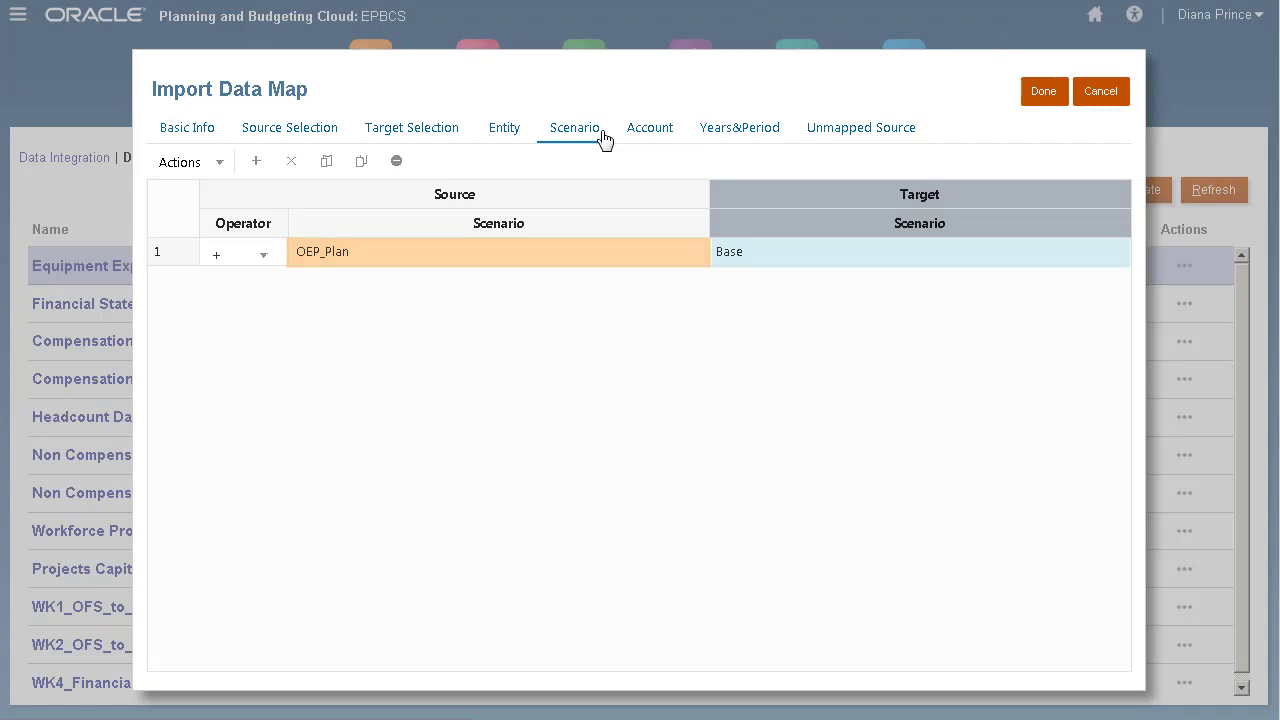
{"action": "left_click", "coordinate": [672, 136]}
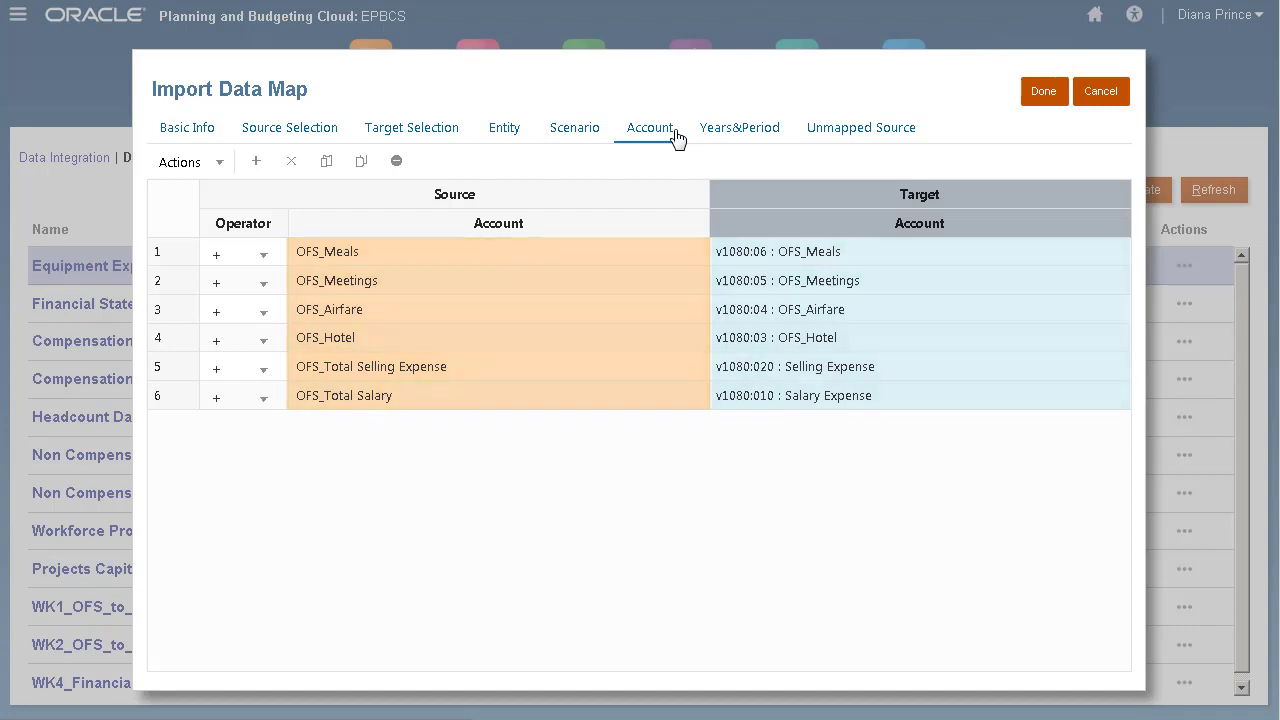
{"action": "left_click", "coordinate": [765, 141]}
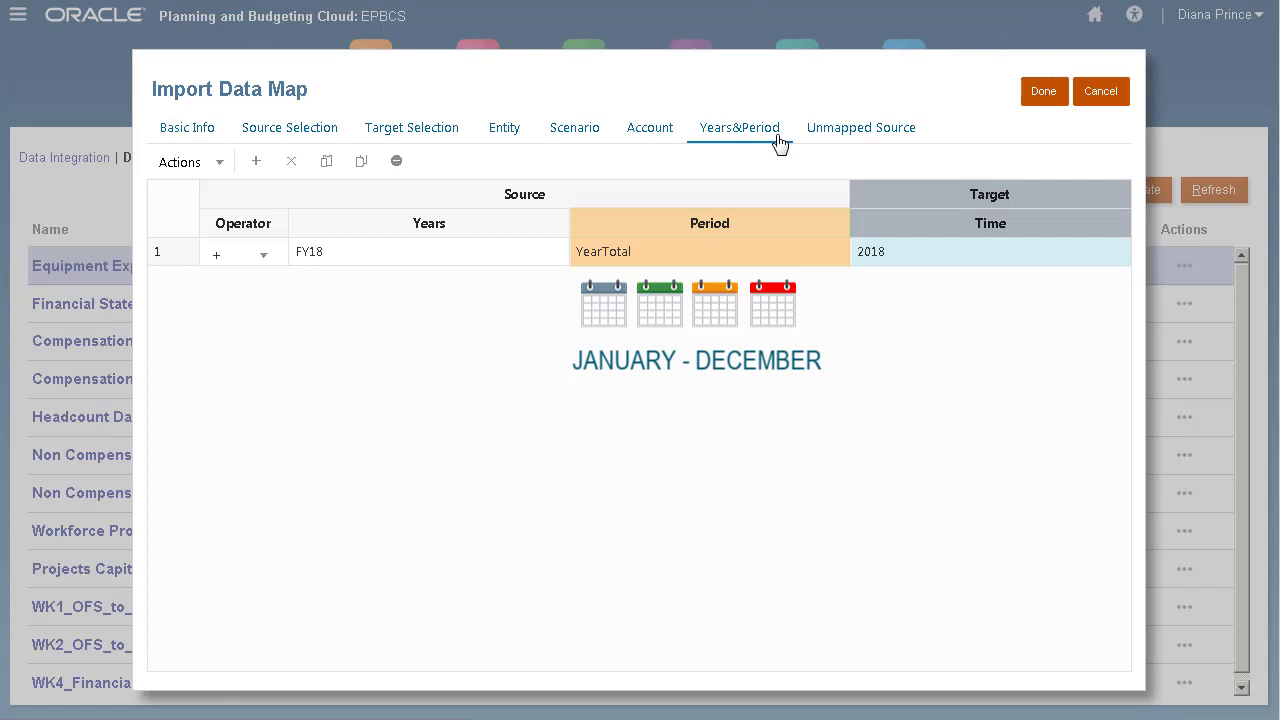
Check the unmapped Currency and Market dimensions, then finish the import back to the map editor.
{"action": "left_click", "coordinate": [866, 130]}
{"action": "left_click", "coordinate": [314, 190]}
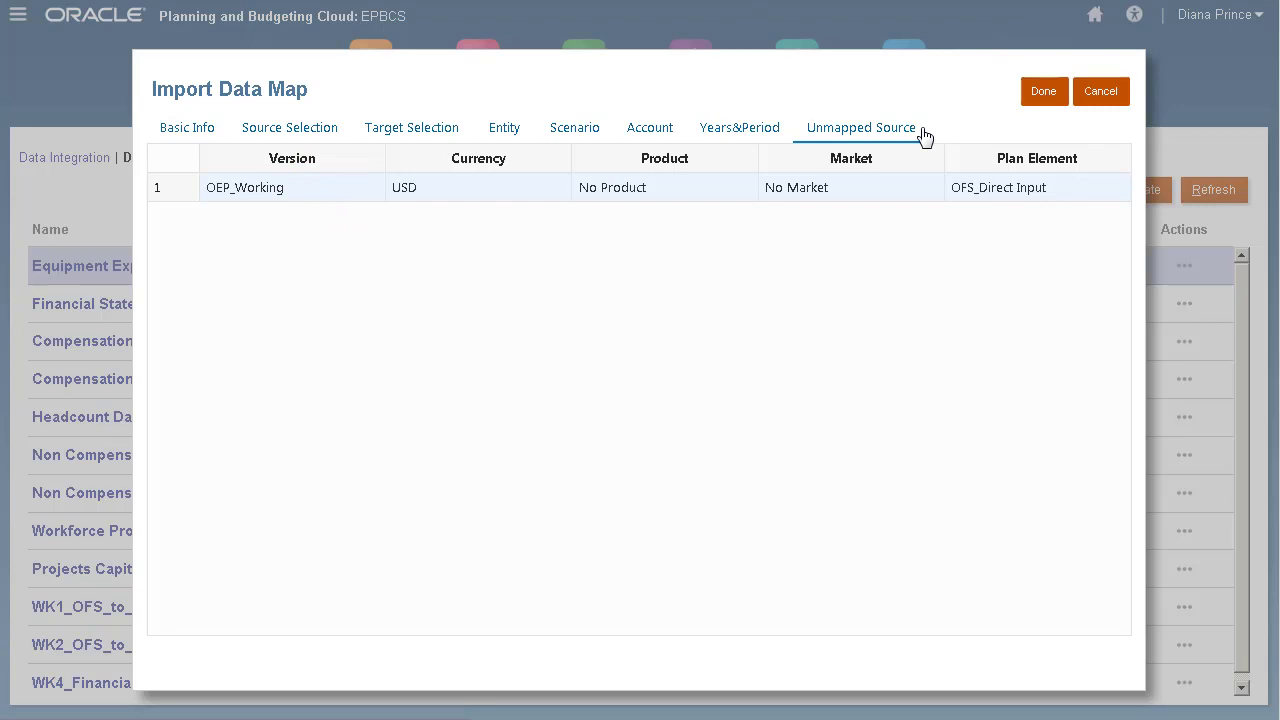
{"action": "left_click", "coordinate": [1040, 100]}
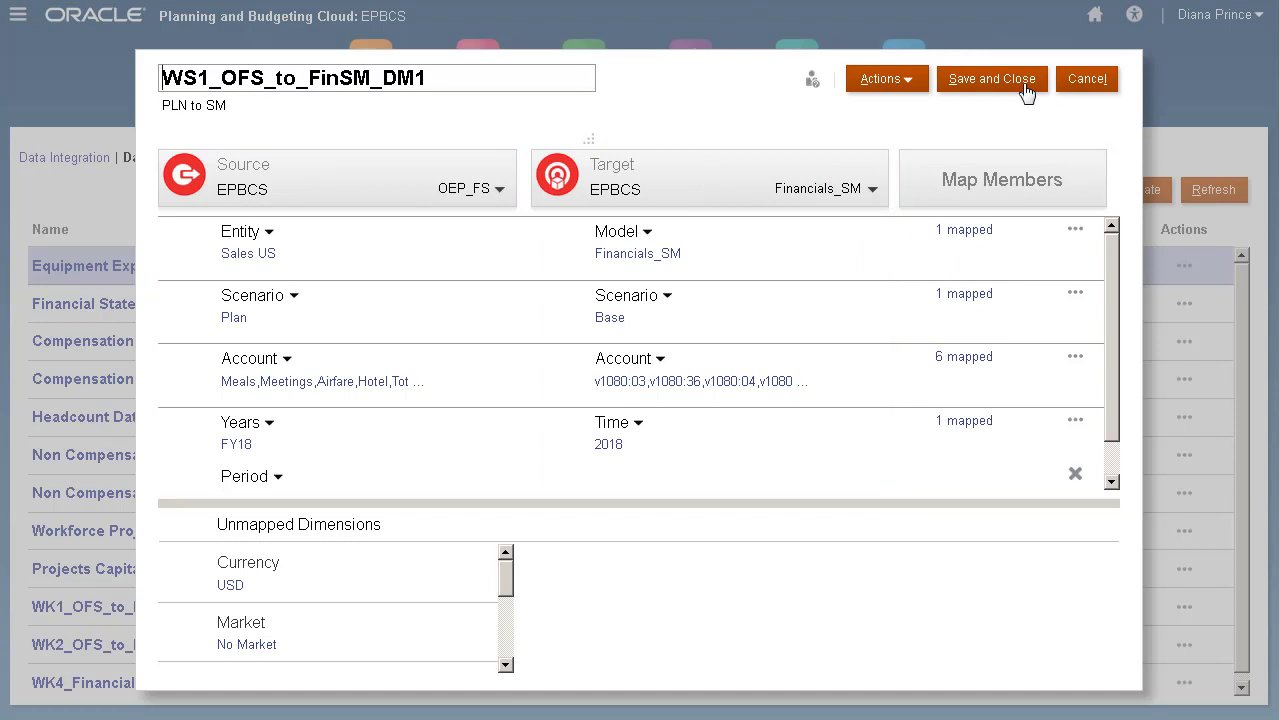
Save and close WS1_OFS_to_FinSM_DM1, then open its row actions in the Data Maps list.
{"action": "left_click", "coordinate": [1026, 92]}
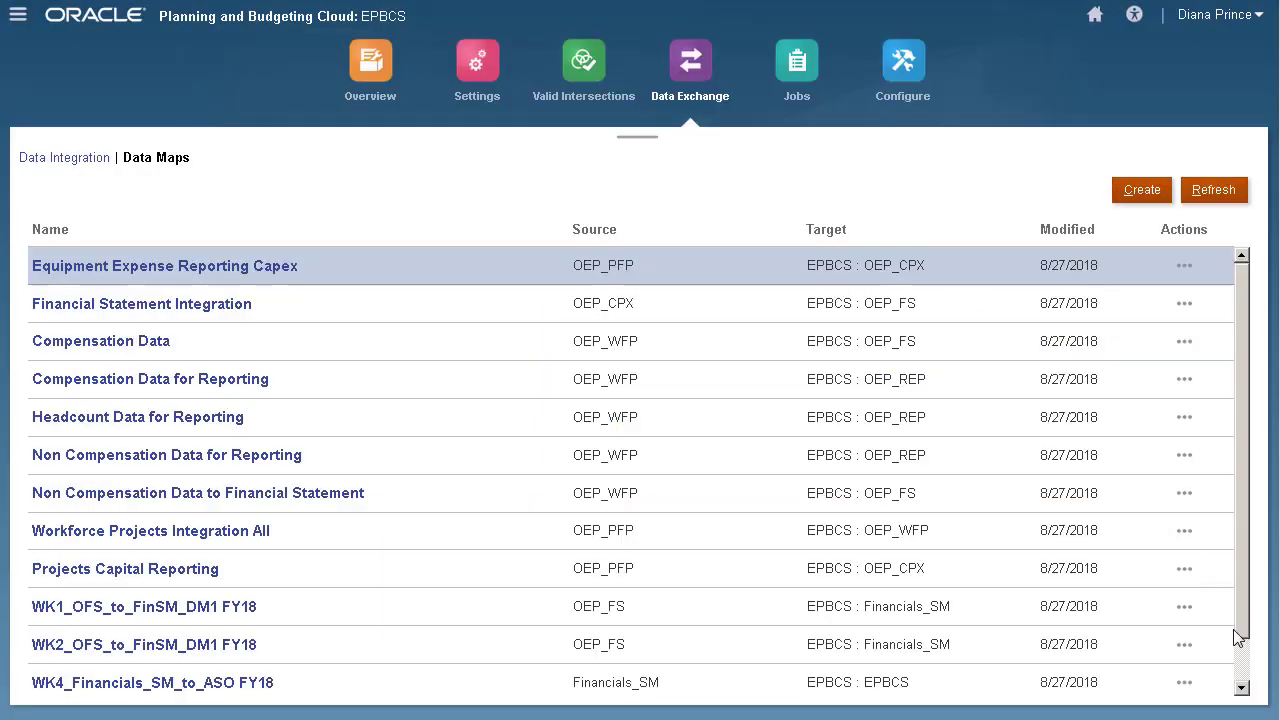
{"action": "scroll", "coordinate": [1237, 657], "scroll_direction": "down", "scroll_amount": 1}
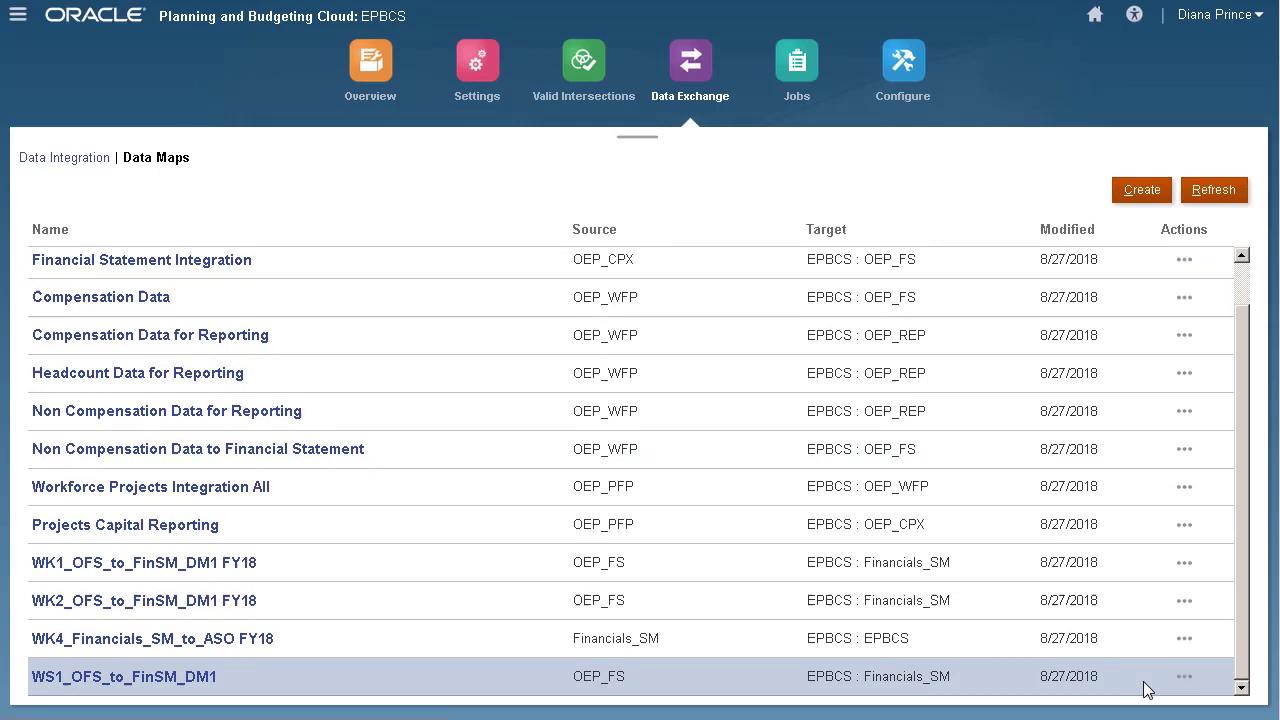
{"action": "left_click", "coordinate": [1185, 679]}
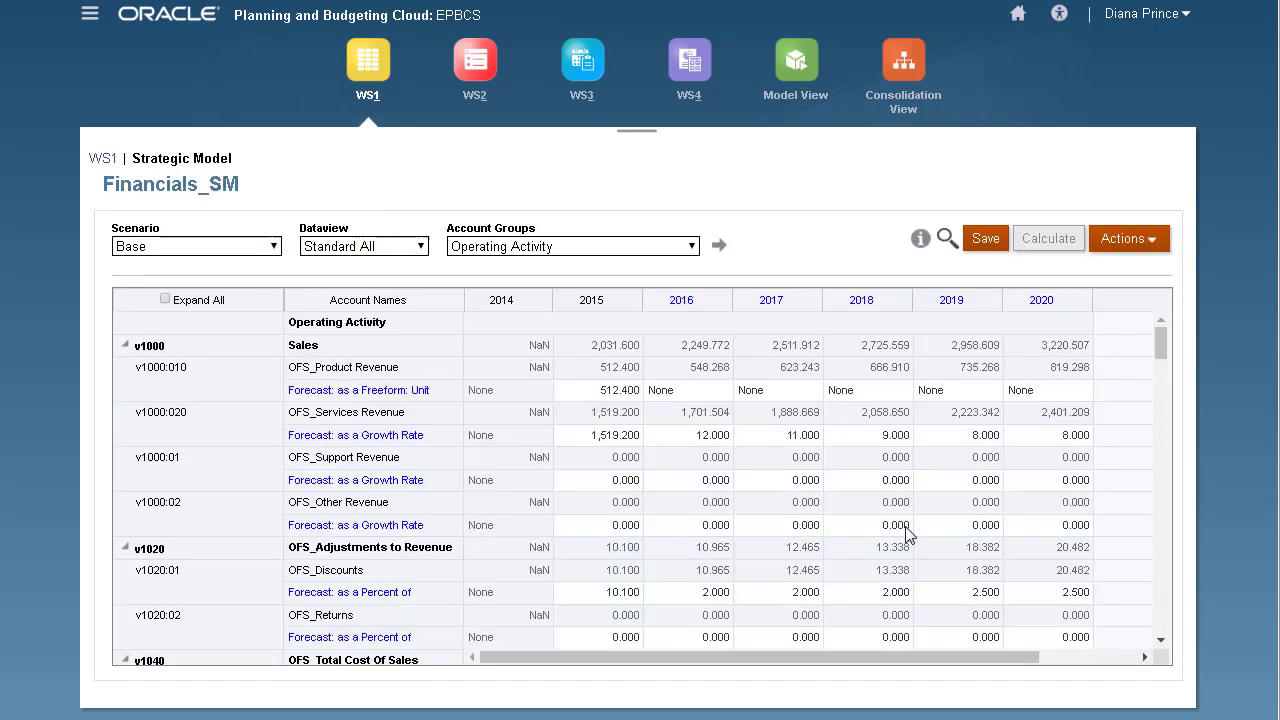
Scroll the forms to compare WS1 plan values with Financials_SM's still-zero 2018 rows.
{"action": "scroll", "coordinate": [1163, 640], "scroll_direction": "down", "scroll_amount": 5}
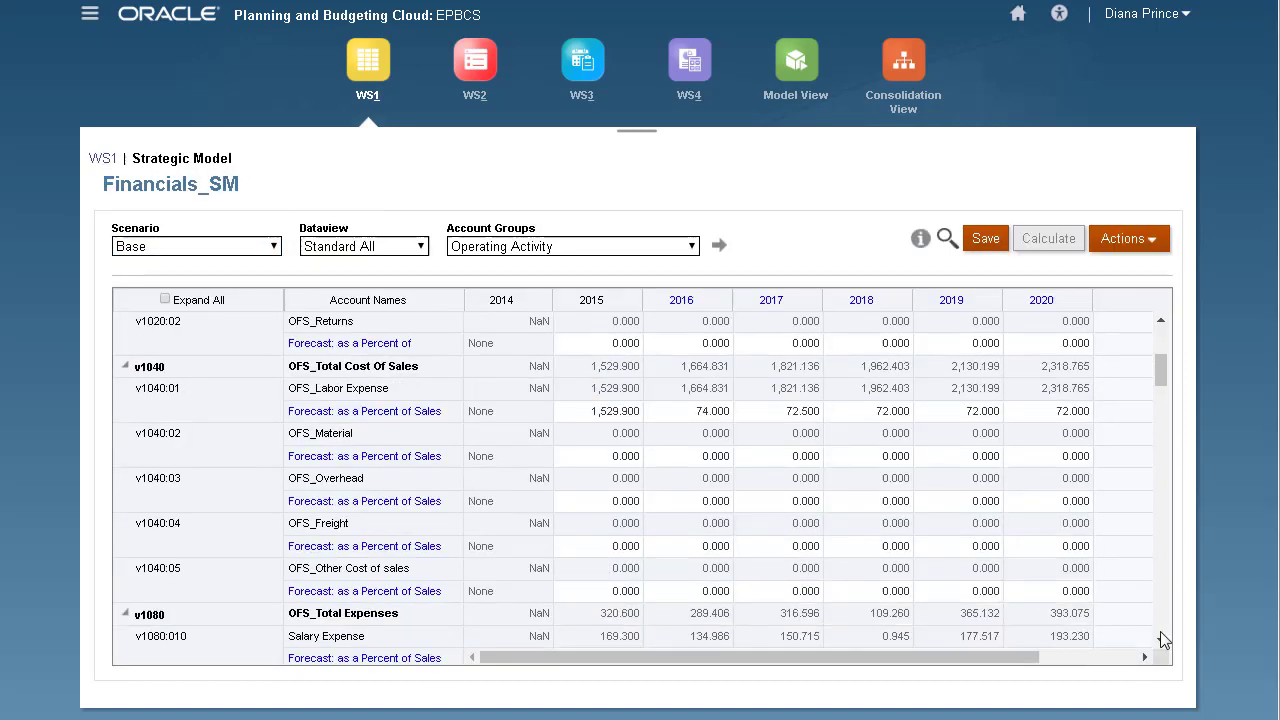
{"action": "scroll", "coordinate": [1163, 640], "scroll_direction": "down", "scroll_amount": 3}
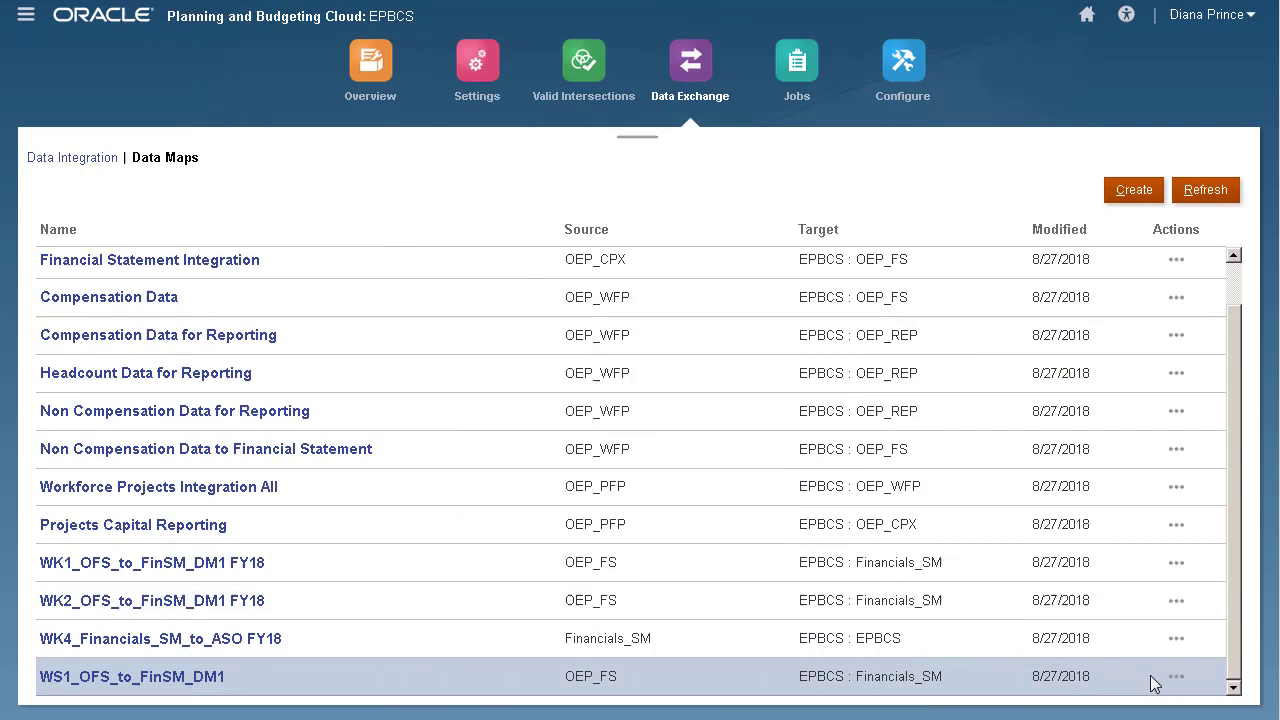
Run Clear and Push data on WS1_OFS_to_FinSM_DM1 and acknowledge the success message.
{"action": "left_click", "coordinate": [1177, 678]}
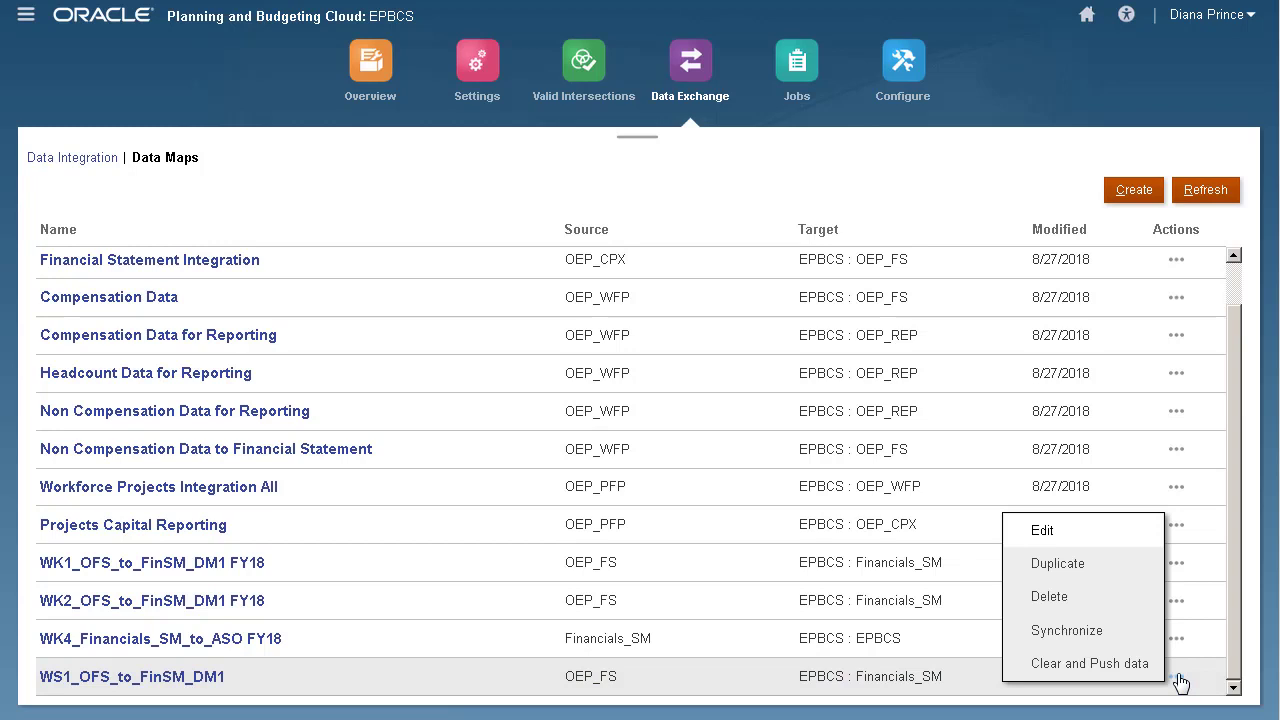
{"action": "left_click", "coordinate": [1145, 664]}
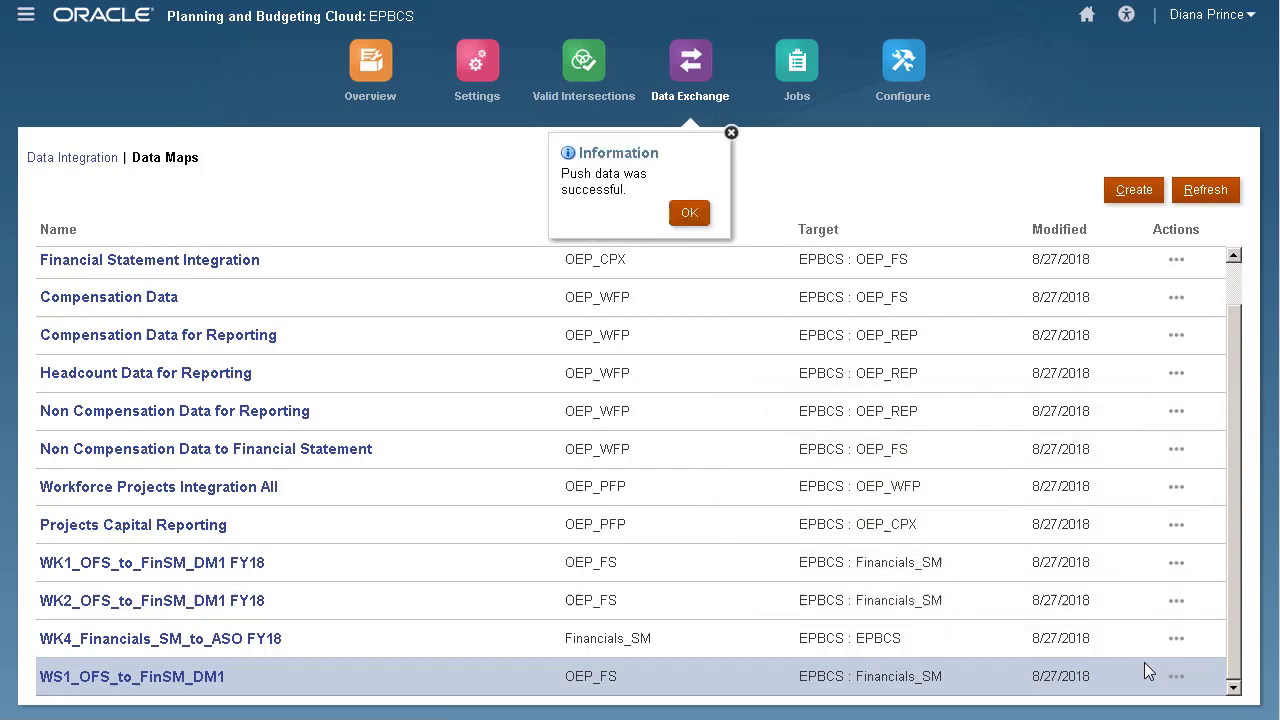
{"action": "left_click", "coordinate": [690, 215]}
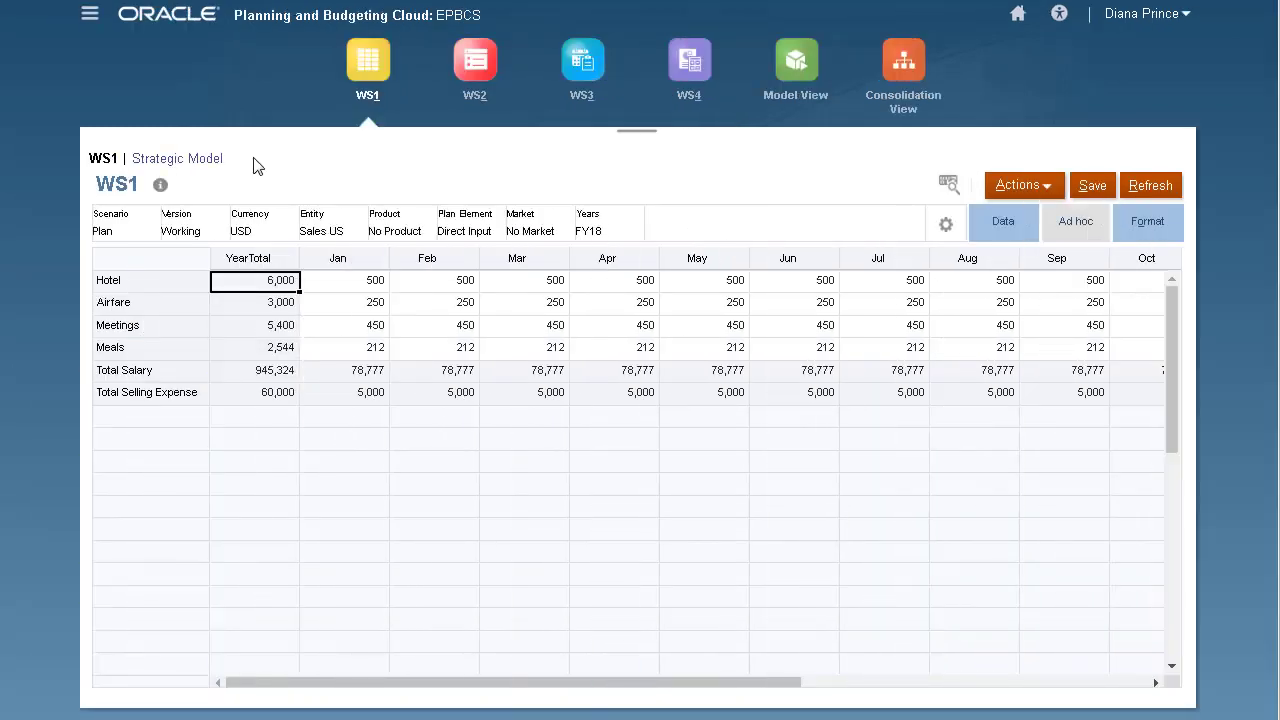
Open the Financials_SM form to confirm 2018 OFS_Hotel, OFS_Airfare and OFS_Meetings values arrived.
{"action": "left_click", "coordinate": [236, 162]}
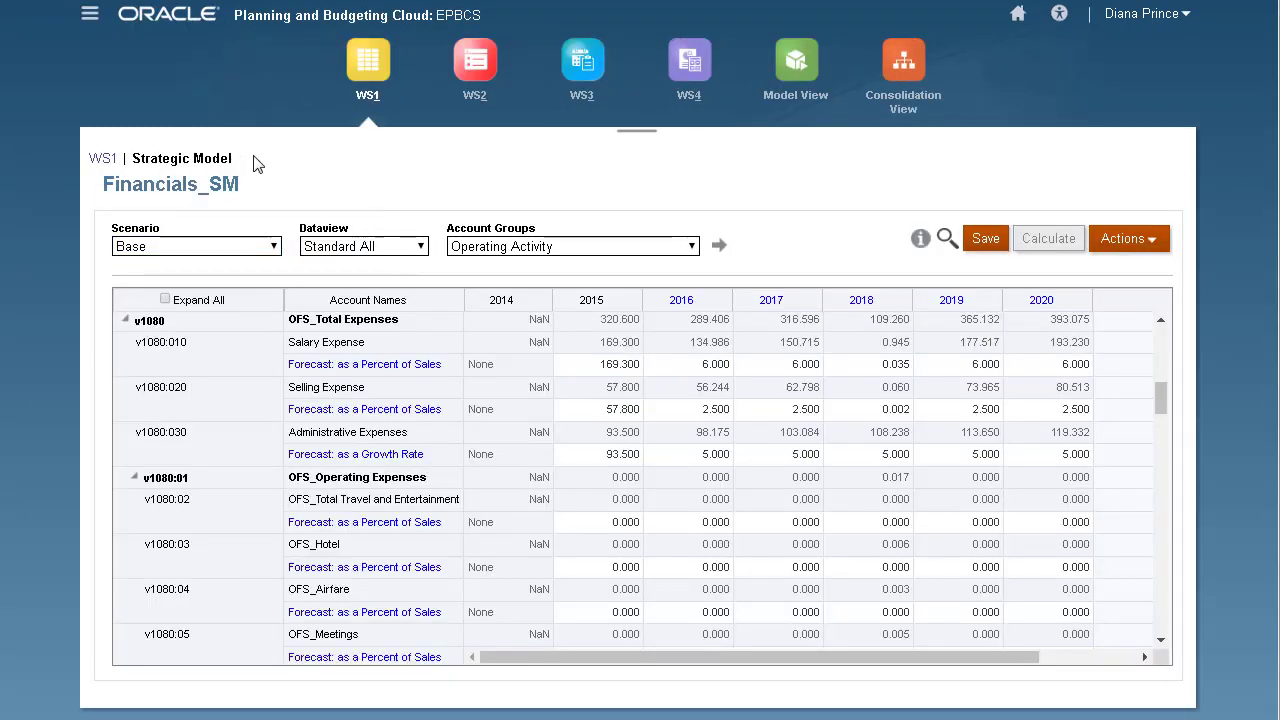